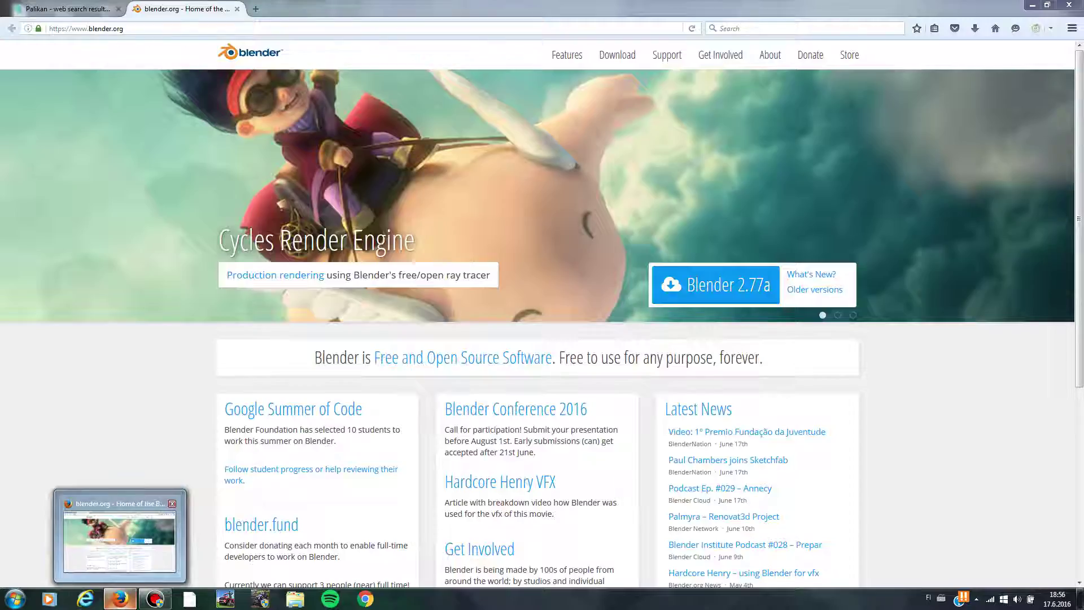
click(119, 598)
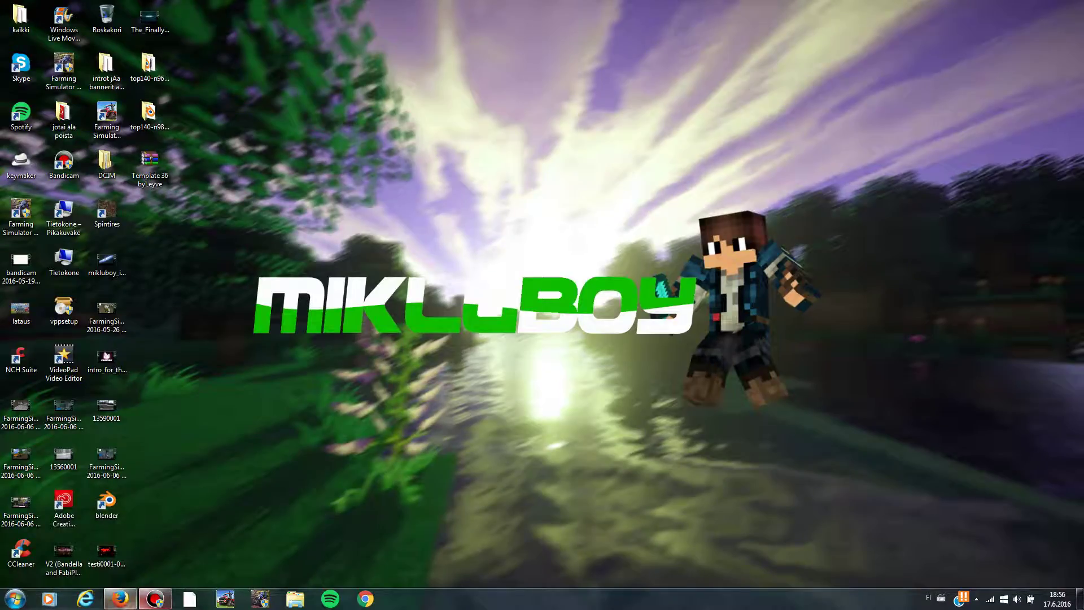
mouse_move(119, 598)
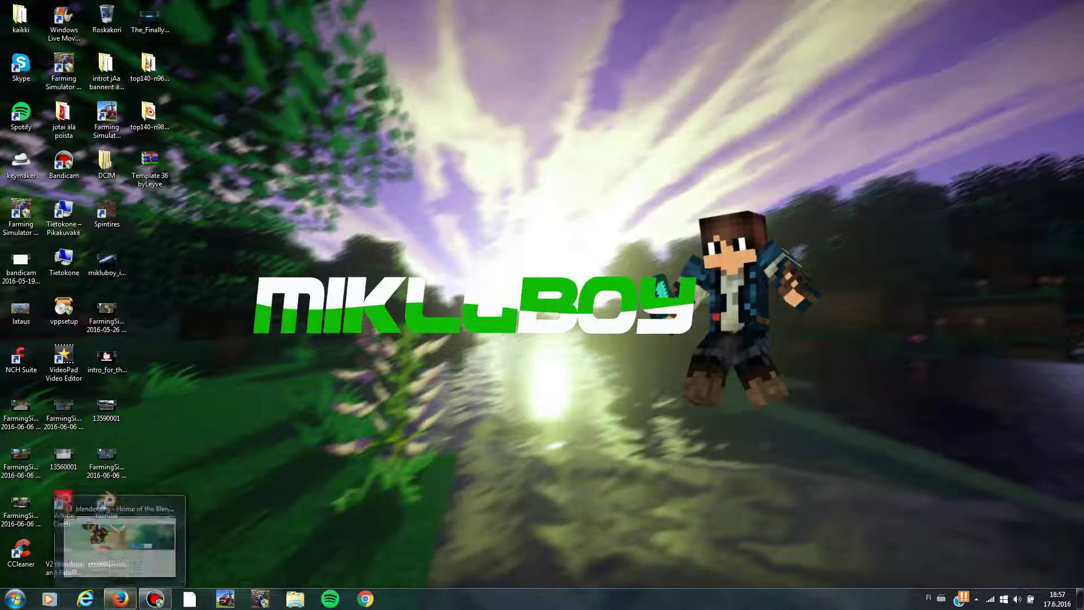
click(119, 598)
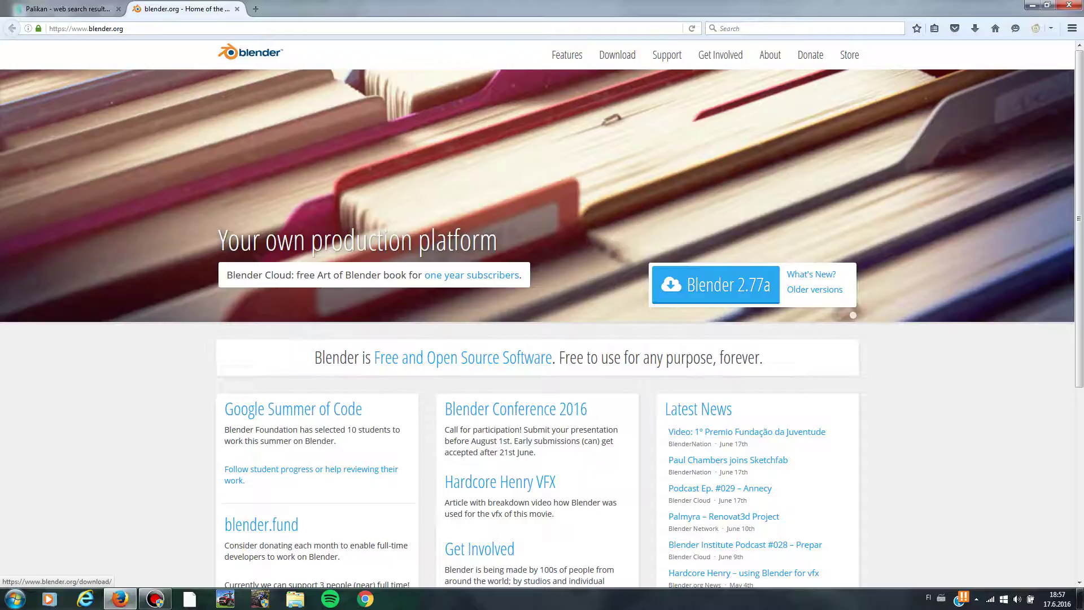
- Open the Blender 2.77a download page and request the 64-bit Windows .msi installer from the USA mirror
click(716, 284)
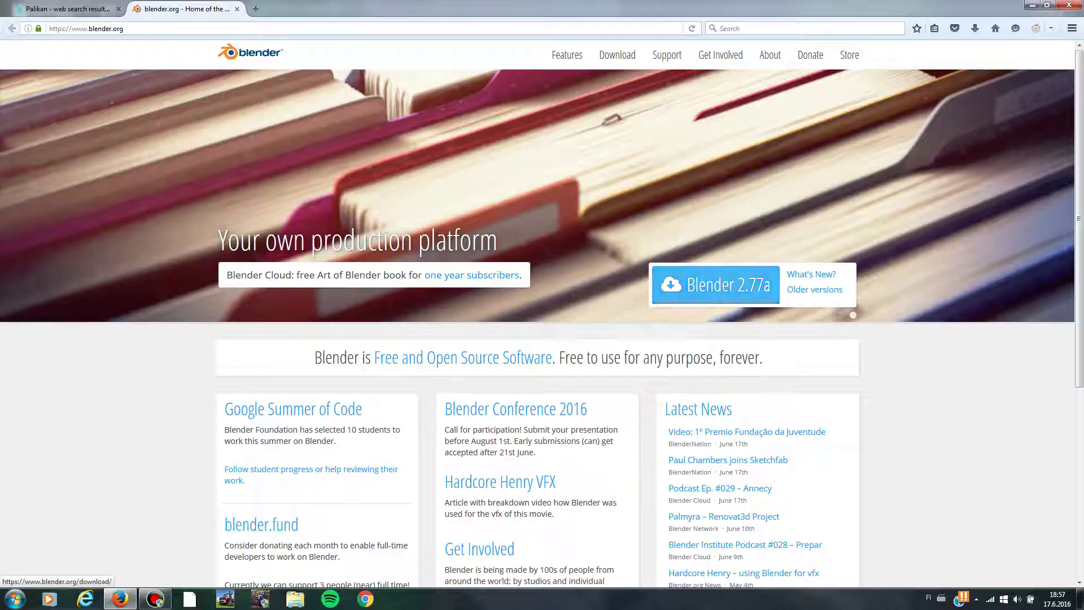
click(716, 285)
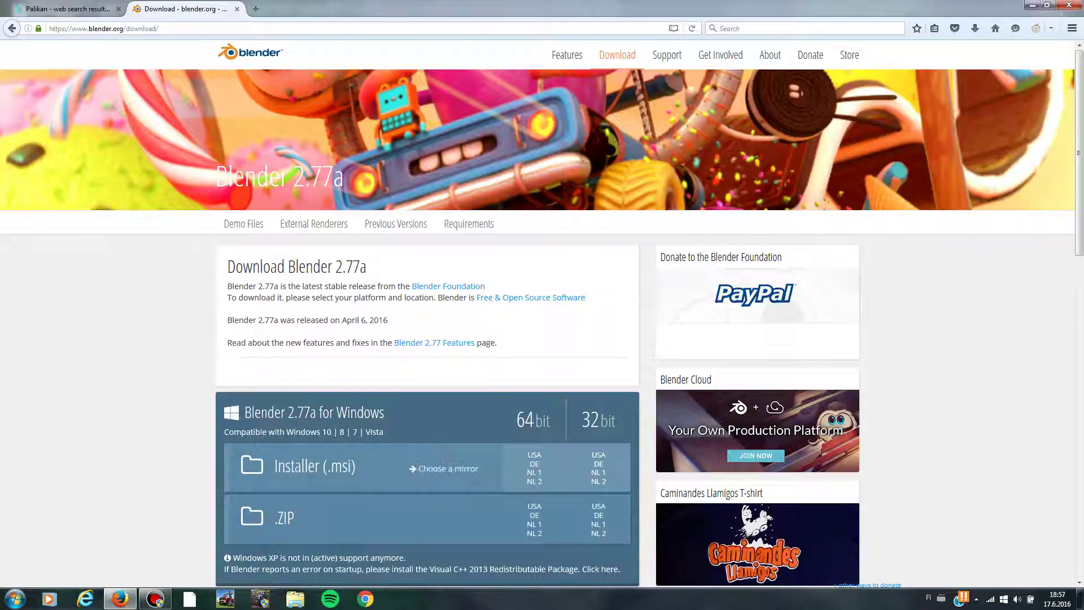
click(534, 455)
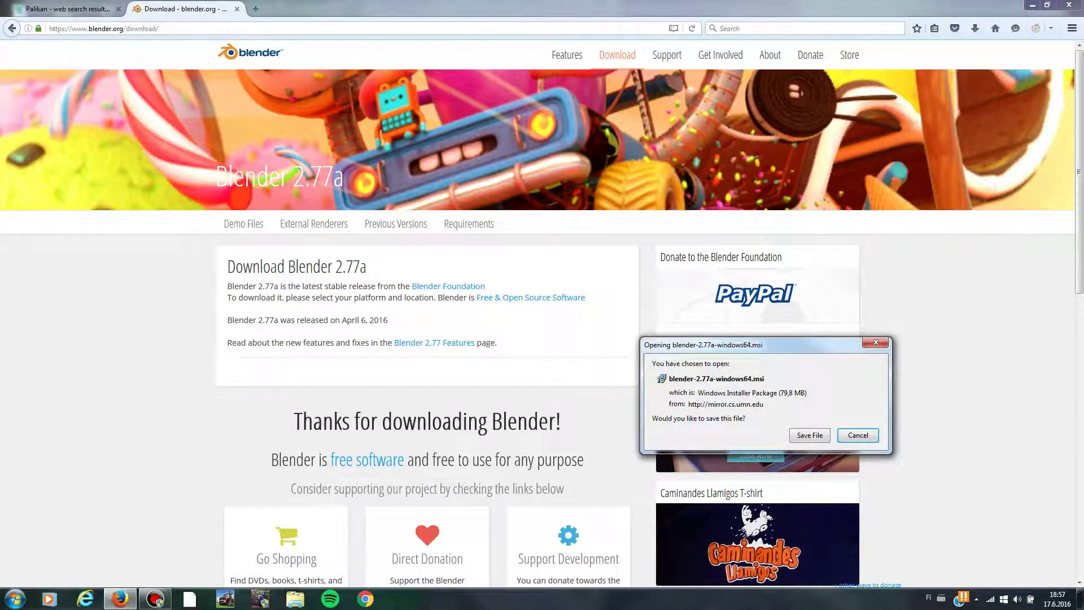
key(Escape)
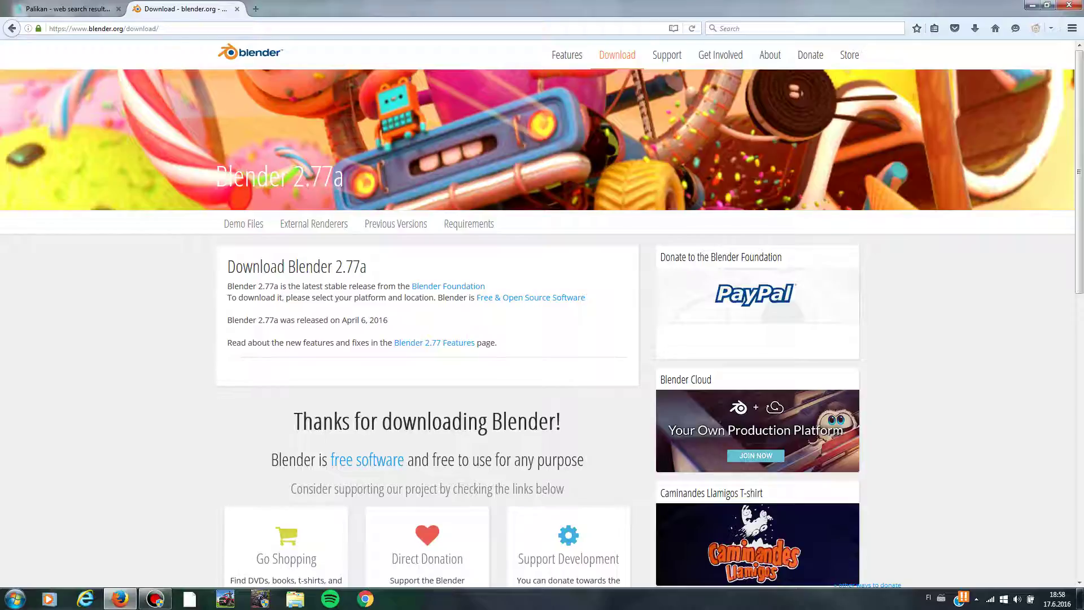
- Minimize the browser and view the contents of the top140-n96-blender135 folder on the desktop
click(1032, 5)
drag(1026, 1, 662, 393)
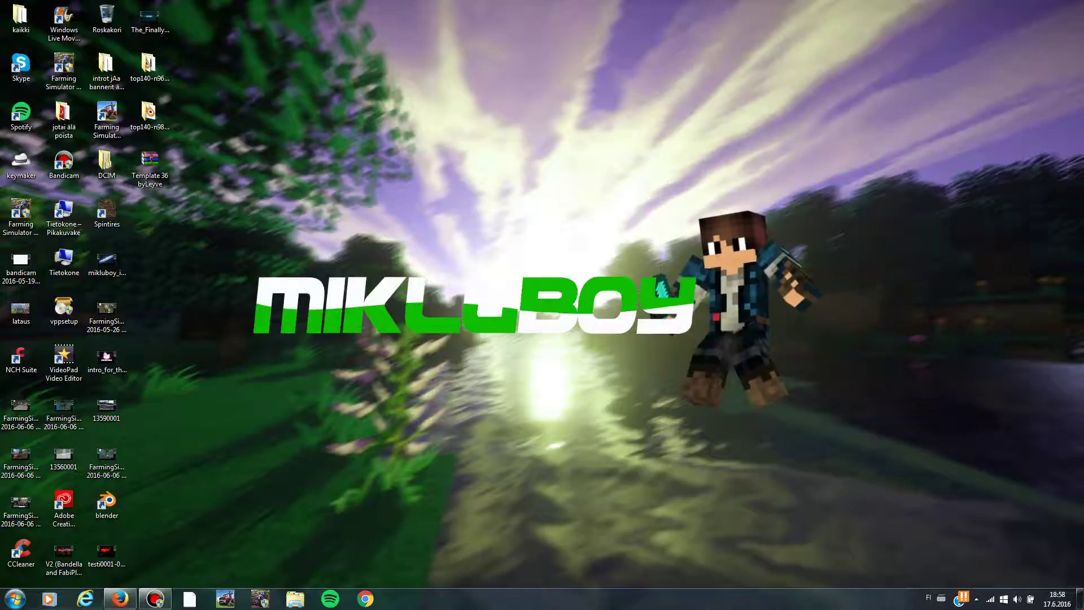
drag(940, 5, 722, 500)
drag(148, 65, 407, 409)
double_click(406, 408)
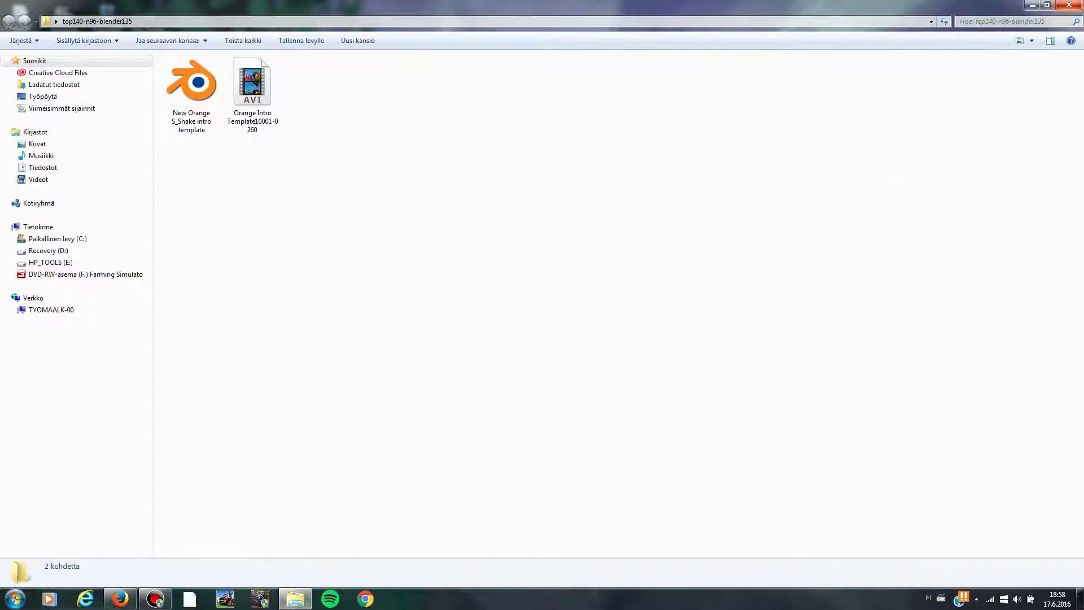
click(1069, 4)
- Open the Template 36 byLeyve archive from the desktop and launch Template_36 Blender and AE.blend in Blender
drag(156, 171, 494, 265)
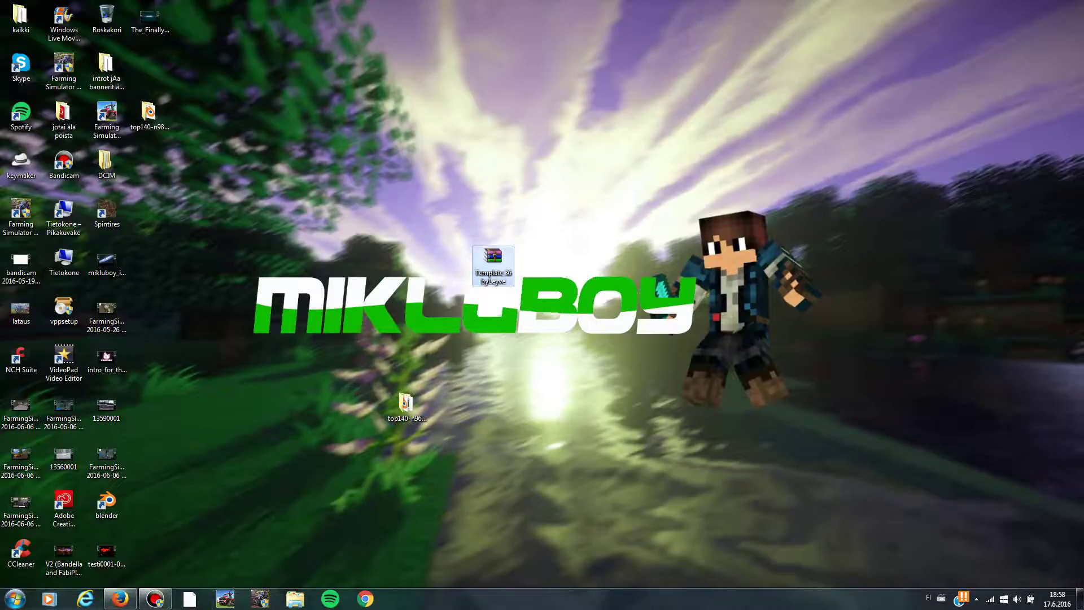
double_click(493, 261)
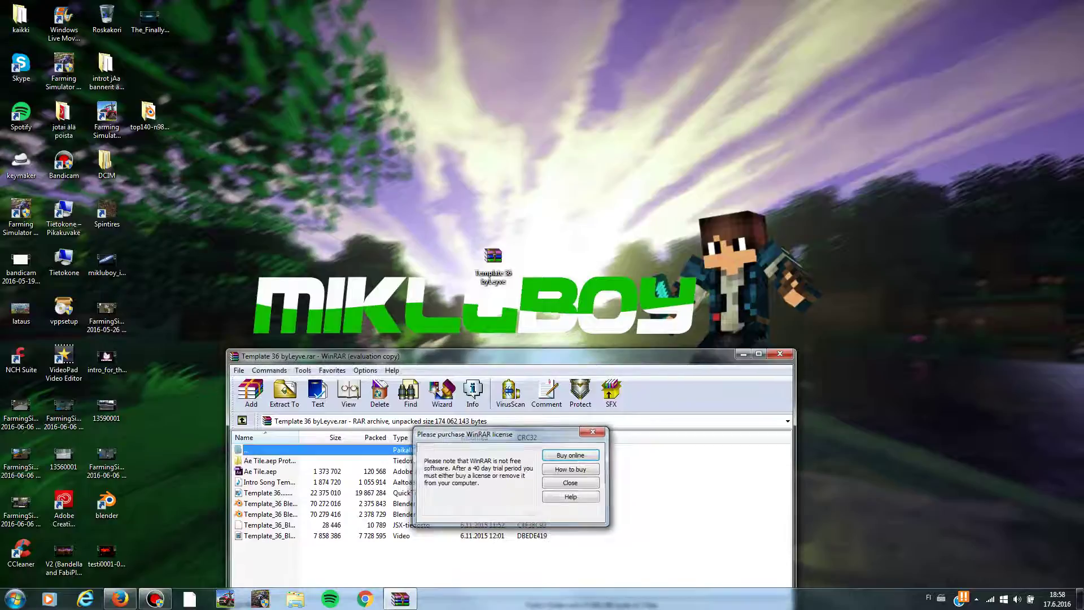
drag(537, 356, 578, 248)
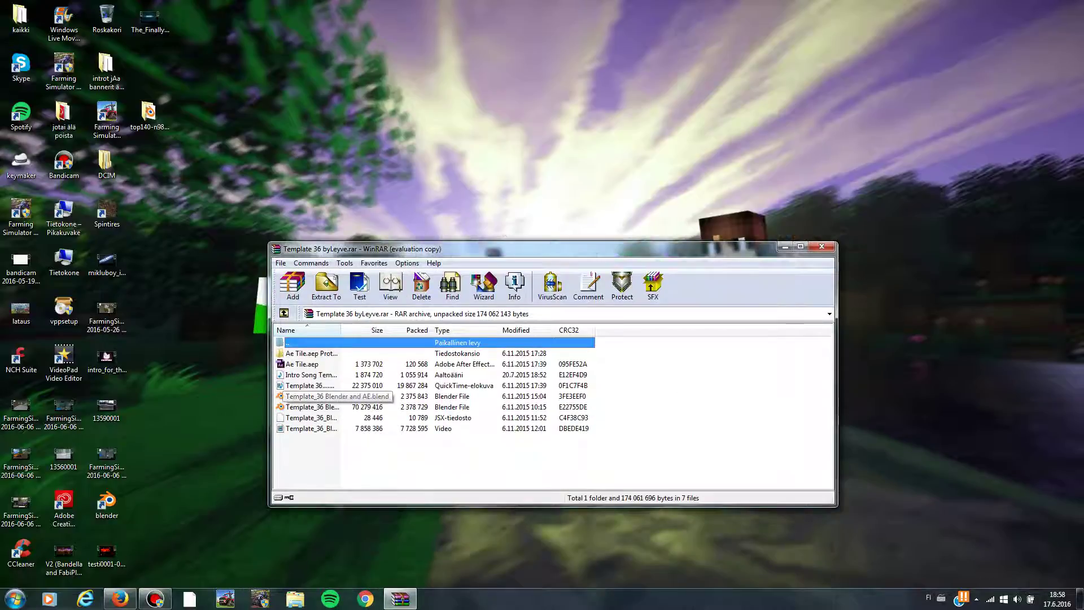
click(311, 396)
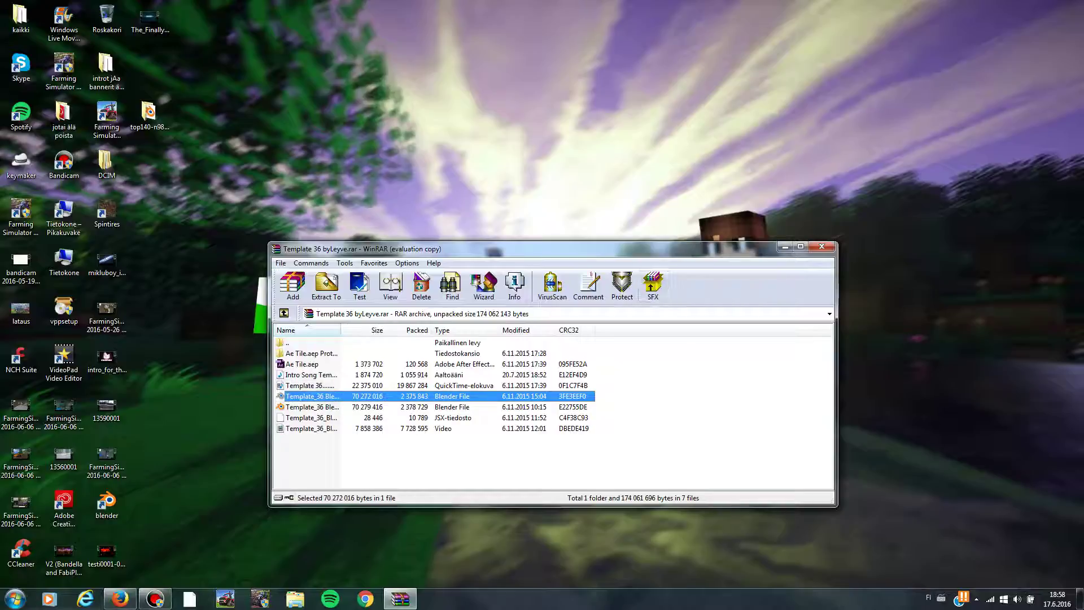
key(Return)
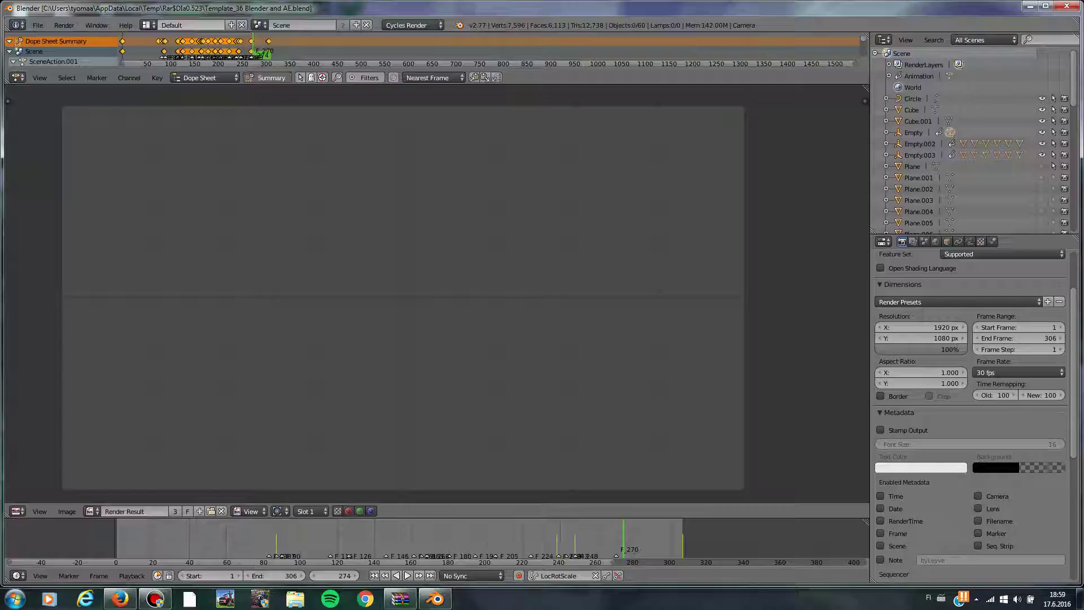
- Keep the Default screen layout and switch the main image editor area to the 3D View
click(149, 25)
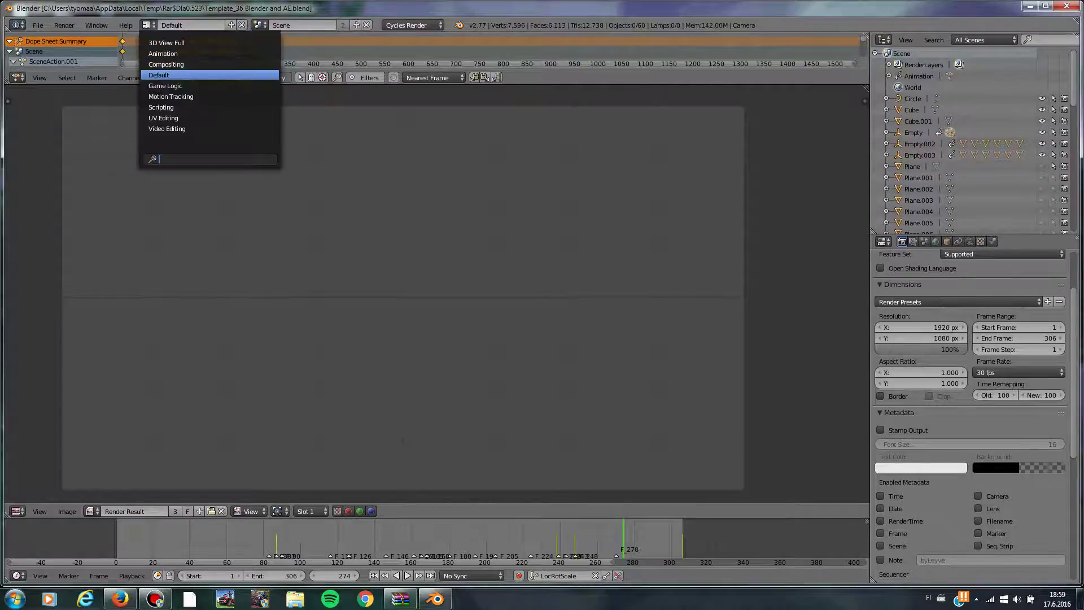
click(161, 74)
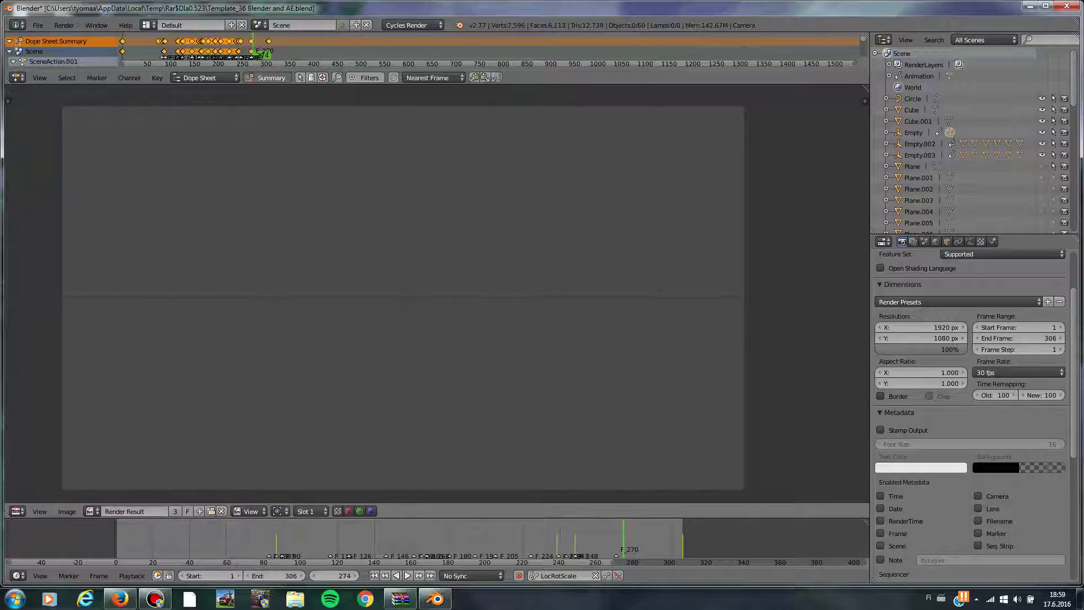
click(17, 511)
click(17, 511)
click(40, 498)
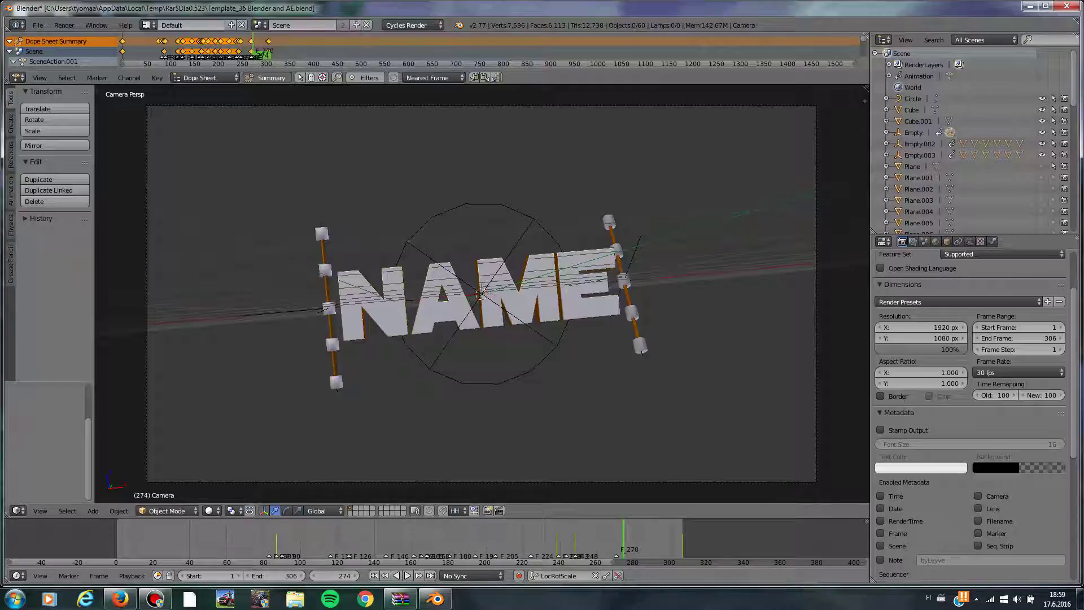
- Preview the intro animation through the camera and stop at frame 244, with the NAME text large and readable
key(alt+a)
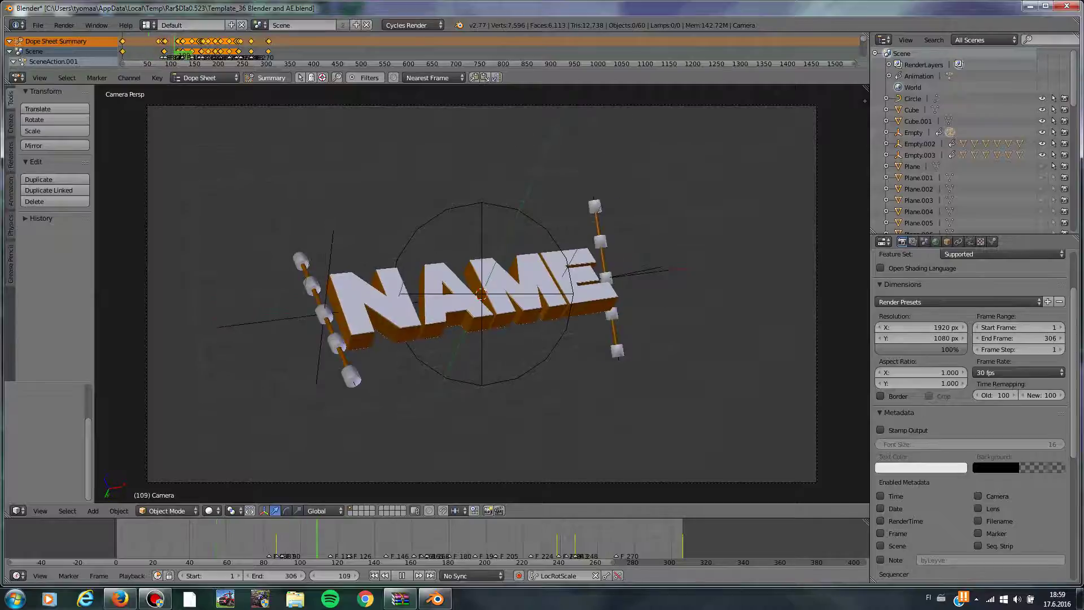
key(Escape)
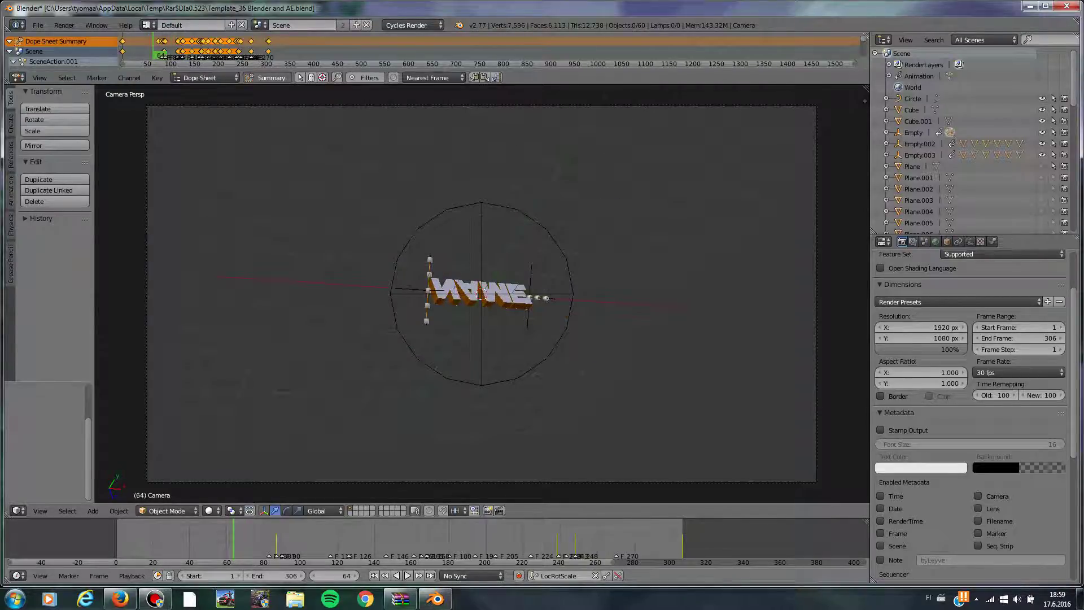
key(alt+a)
key(Escape)
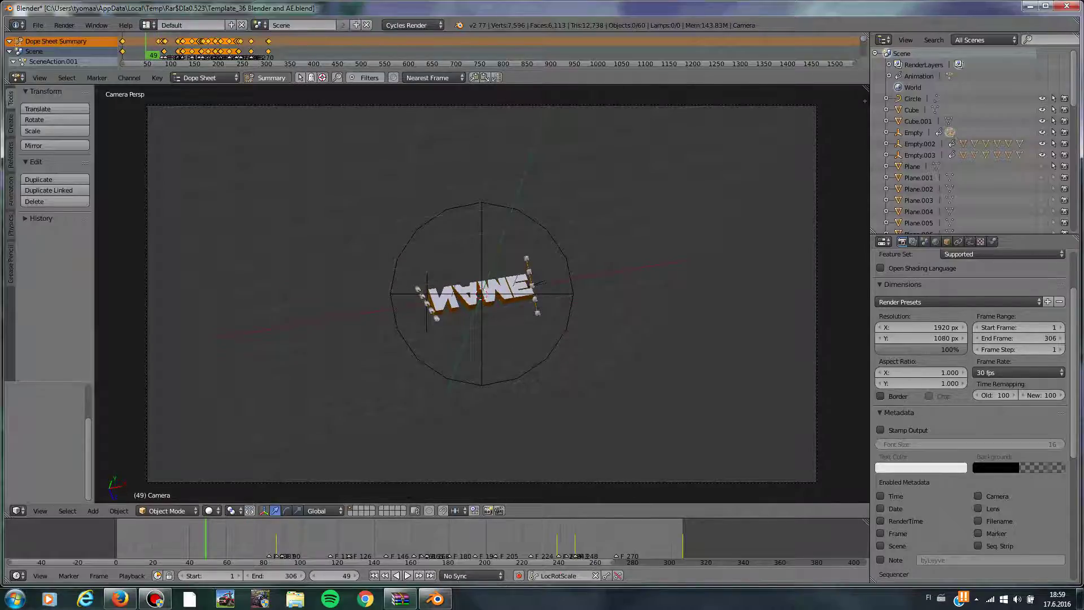
key(alt+a)
key(alt+a)
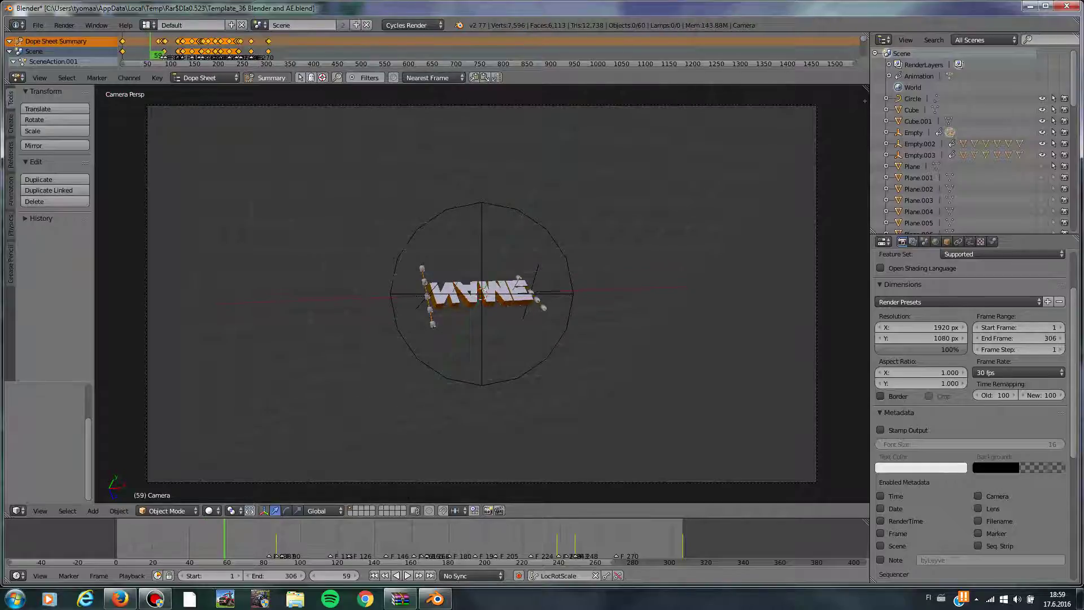
key(shift+alt+a)
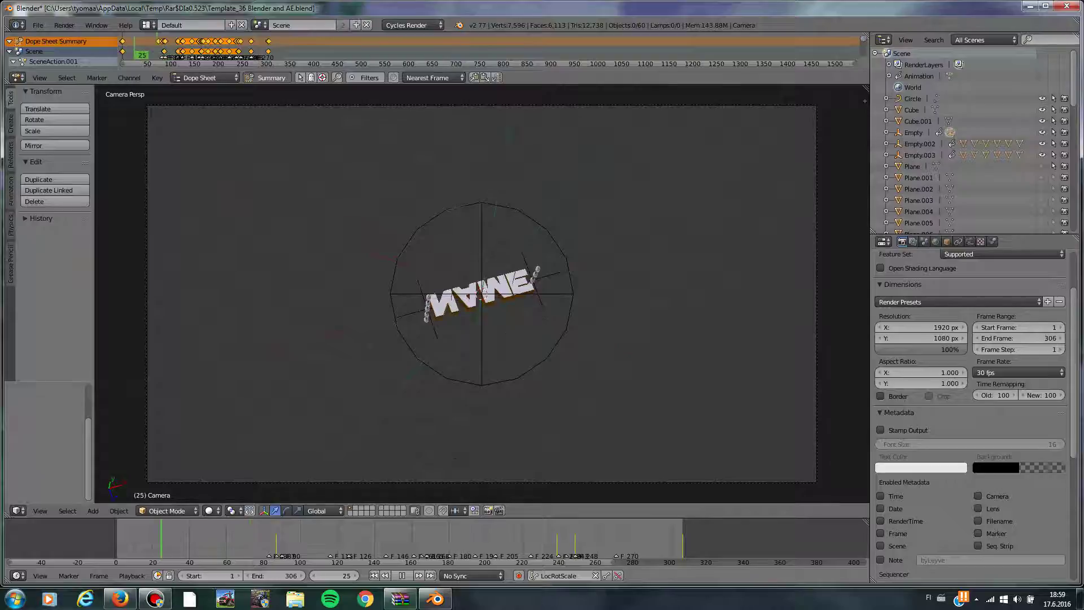
key(alt+a)
key(shift+alt+a)
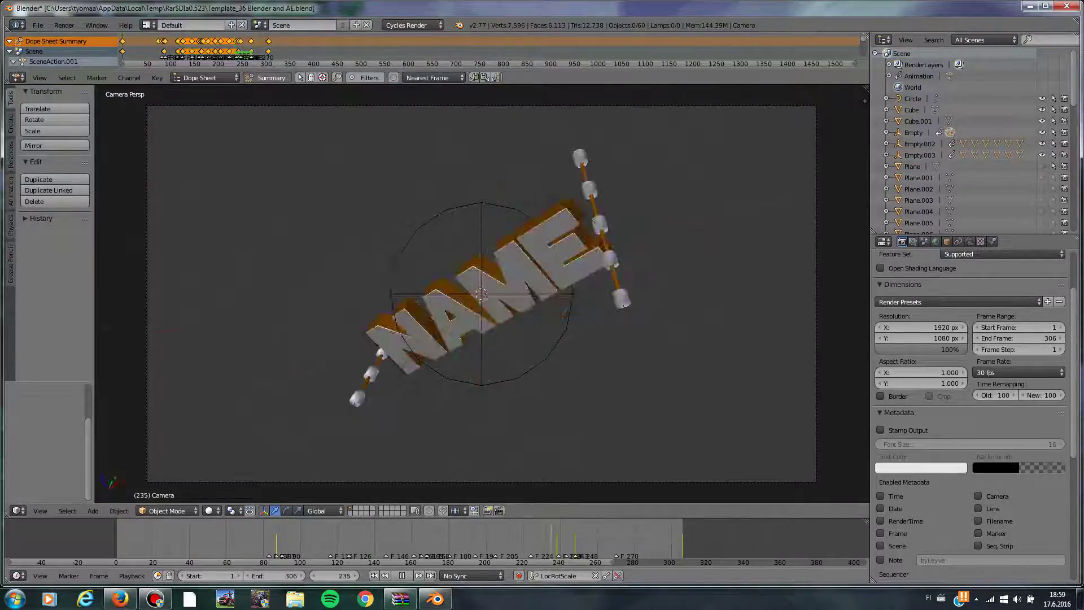
key(alt+a)
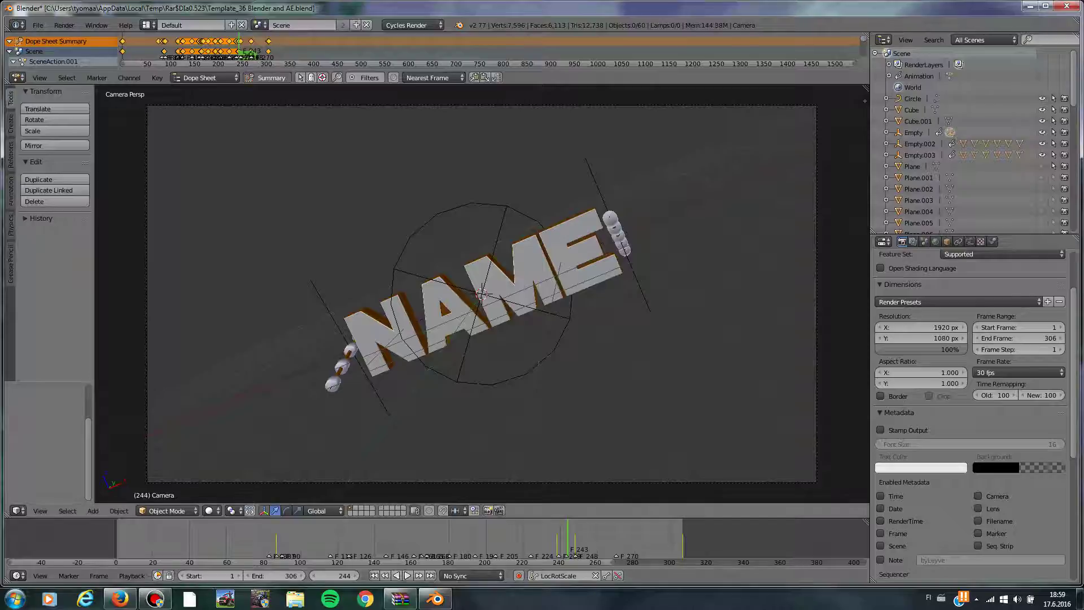
- Replace the wording of the white front NAME text object with TESTI
right_click(490, 291)
key(Tab)
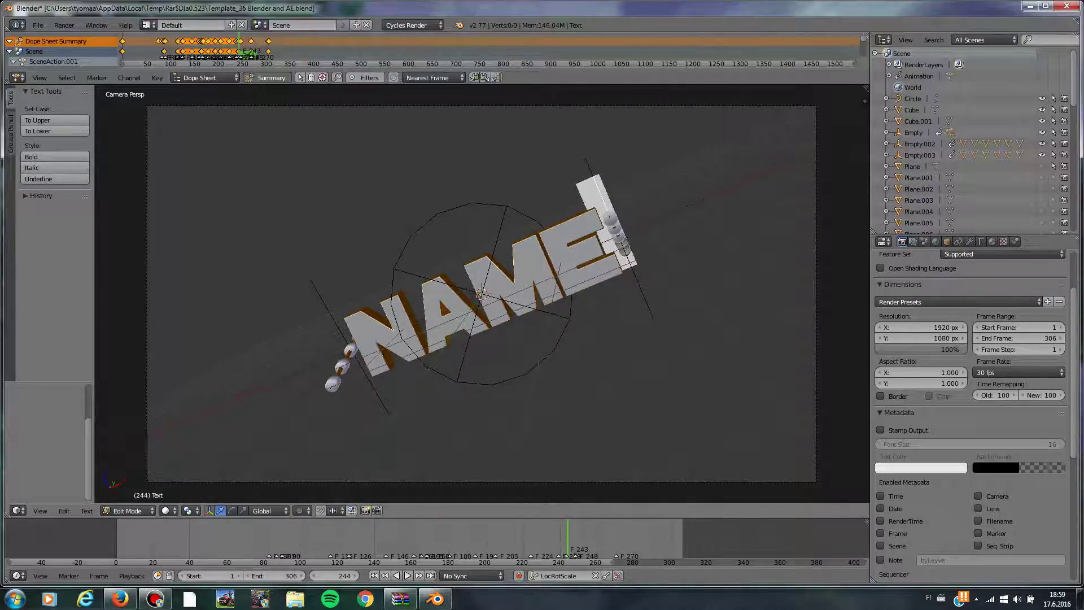
key(shift+Left)
key(shift+Left)
key(shift+Left)
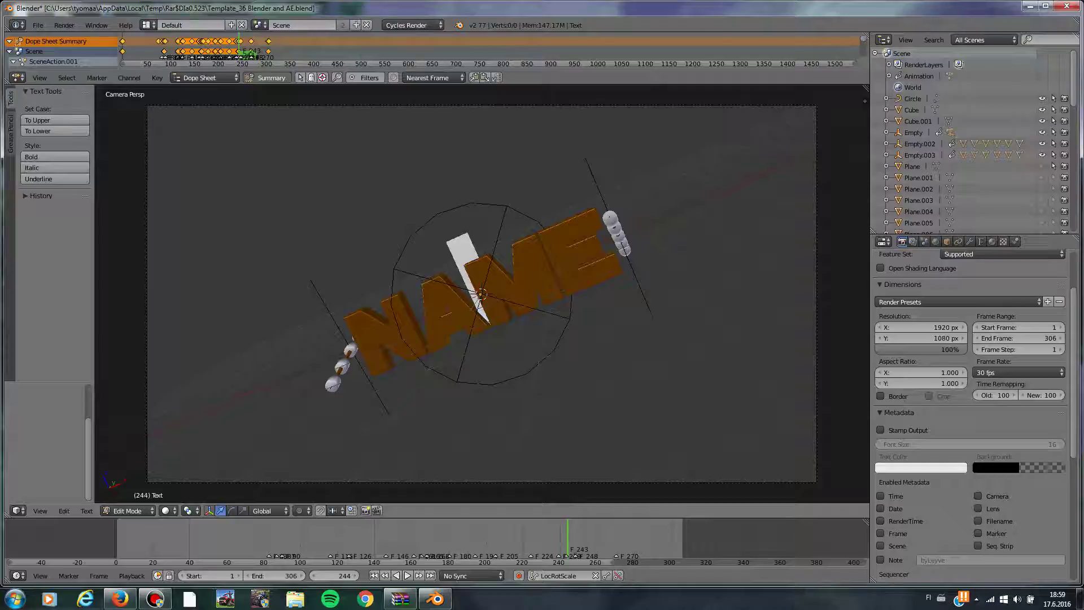
text(TESTI)
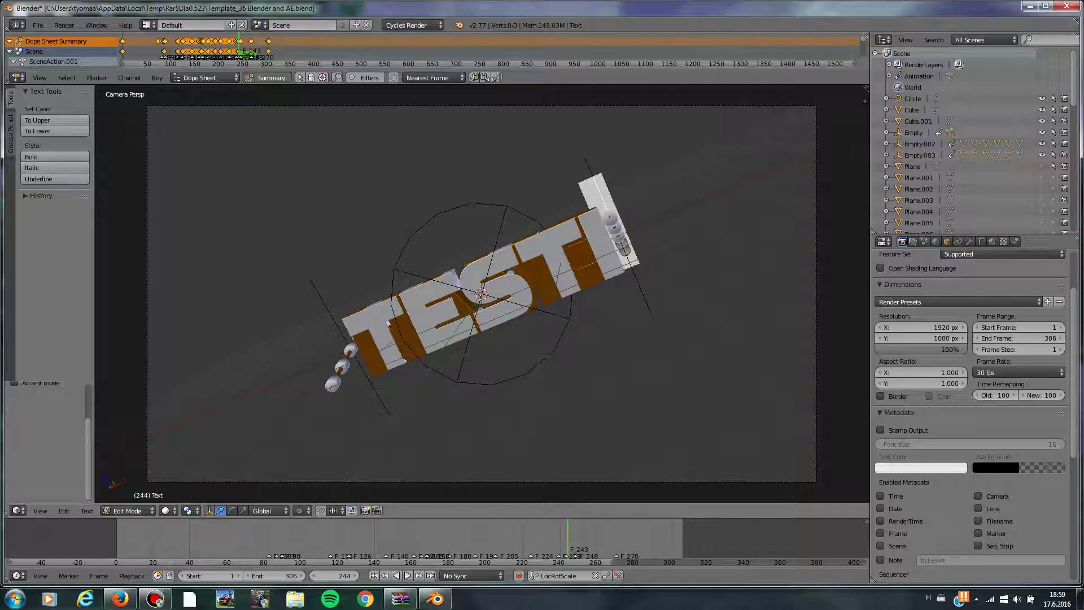
key(Tab)
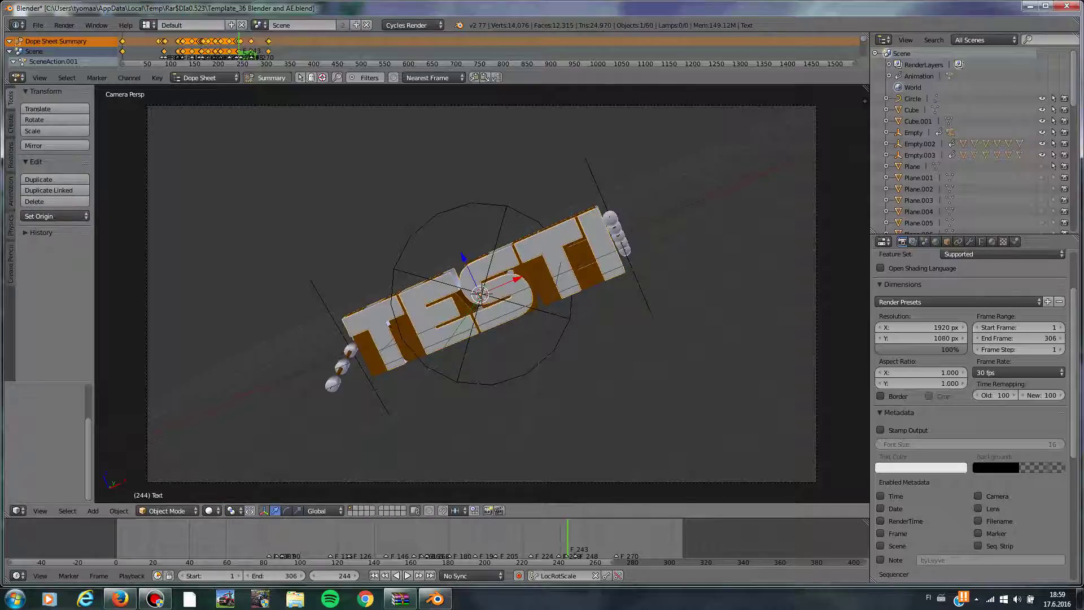
key(Tab)
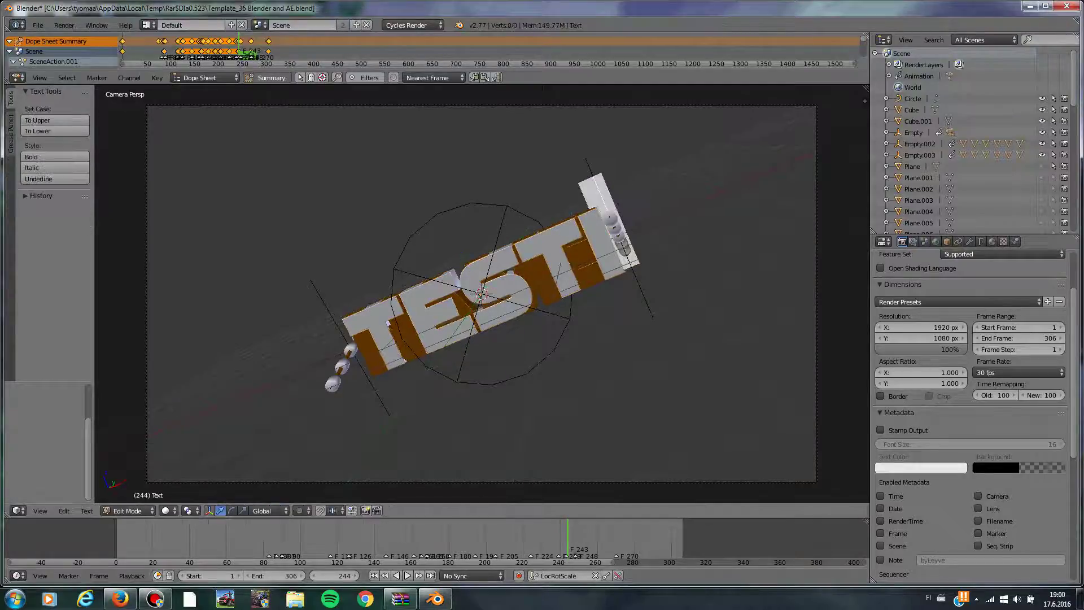
key(Tab)
- Replace the orange NAME text object behind the white lettering with TESTI, and move the current frame to 268
key(shift+d)
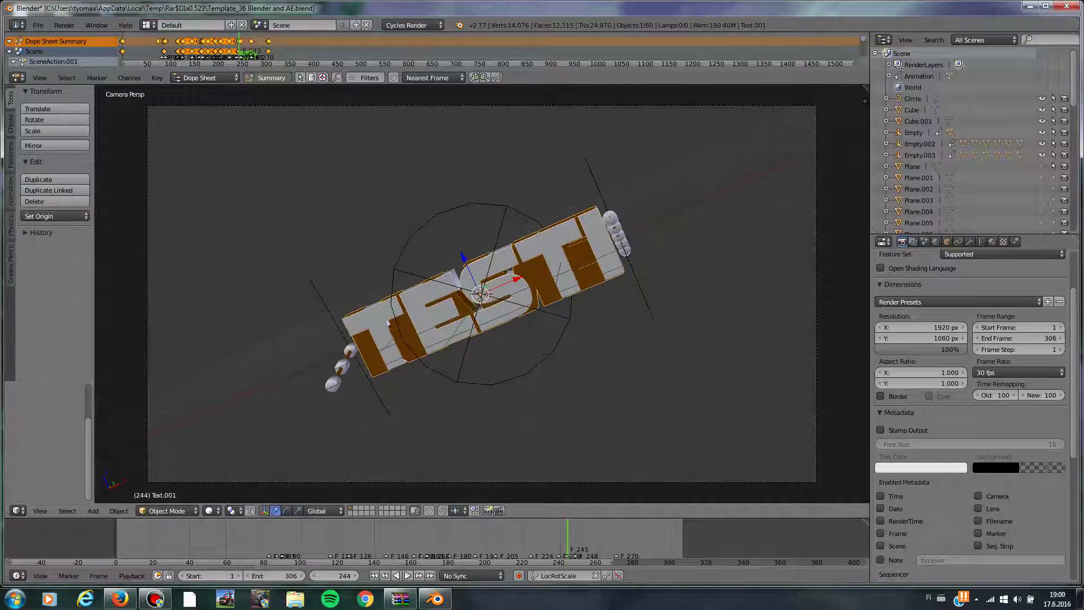
key(Tab)
key(BackSpace)
key(BackSpace)
key(BackSpace)
key(BackSpace)
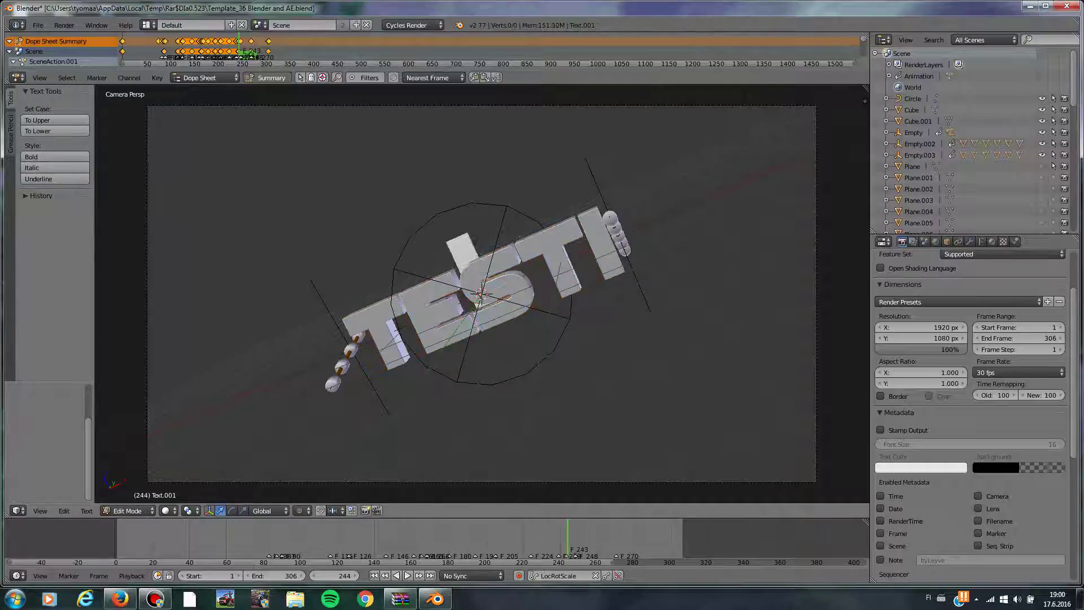
text(ESTI)
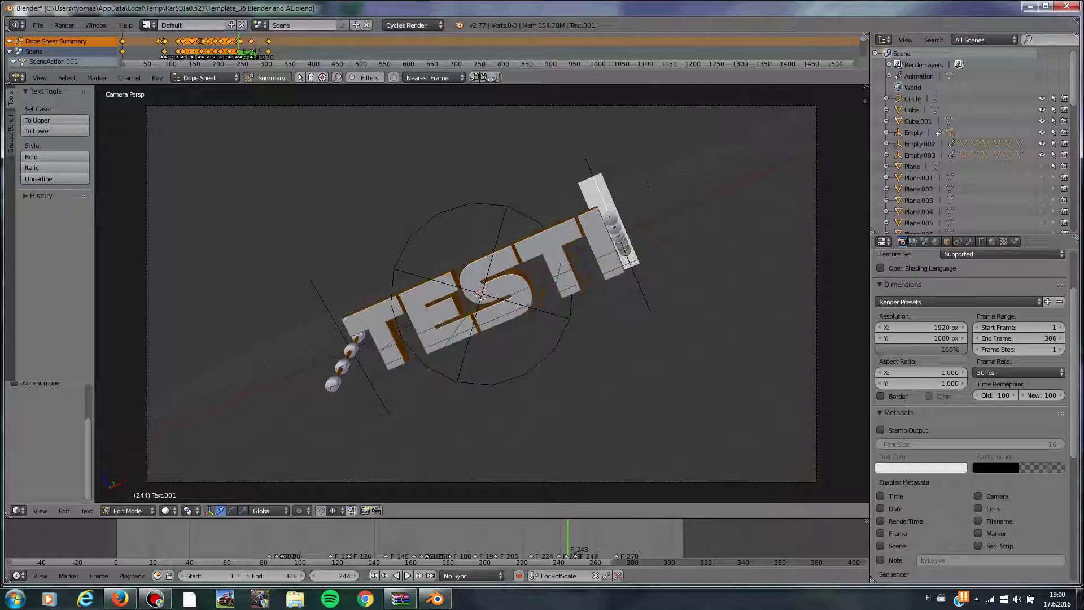
key(Return)
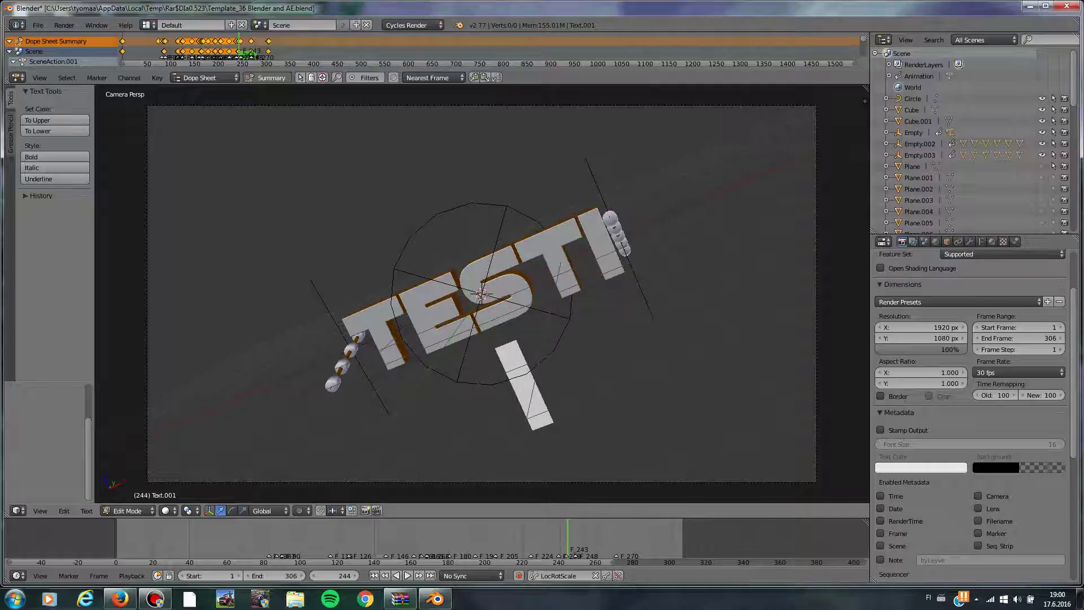
key(Tab)
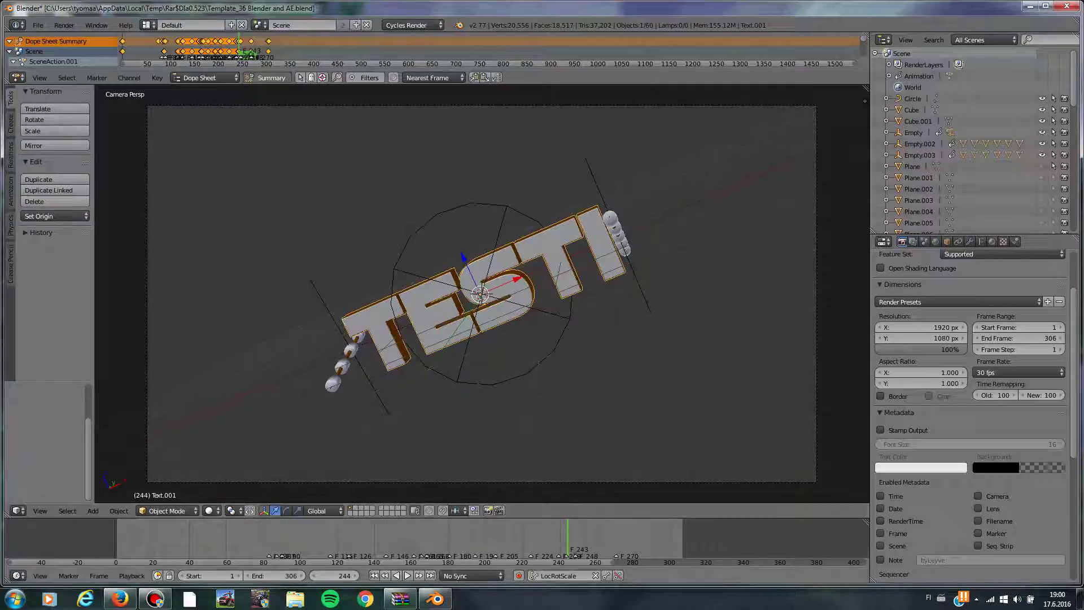
click(612, 539)
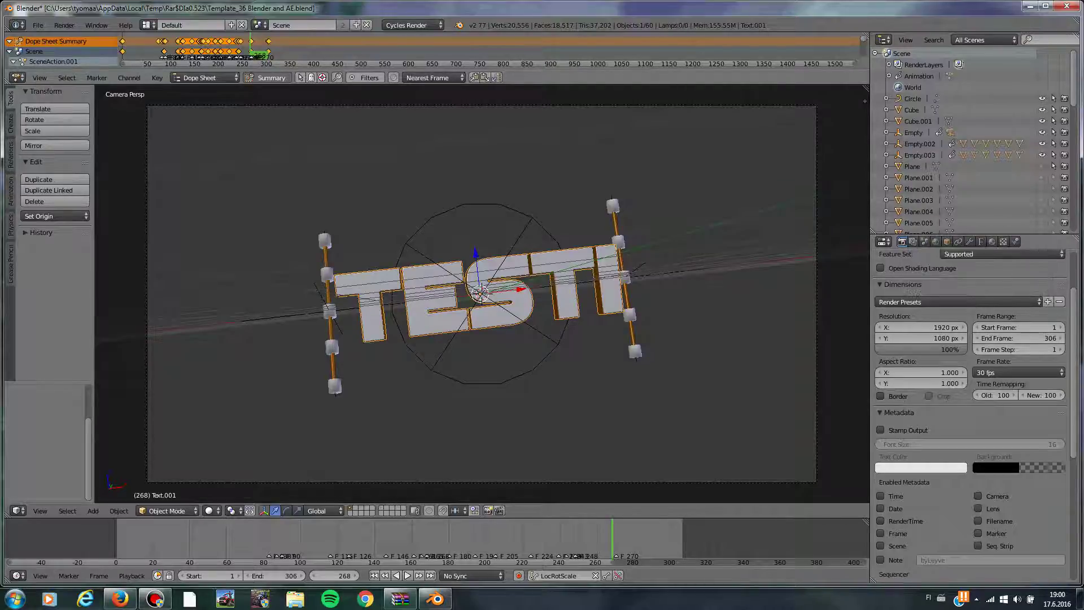
- Set the render output file format to the H.264 movie format
scroll(915, 265, down, 3)
scroll(971, 415, down, 6)
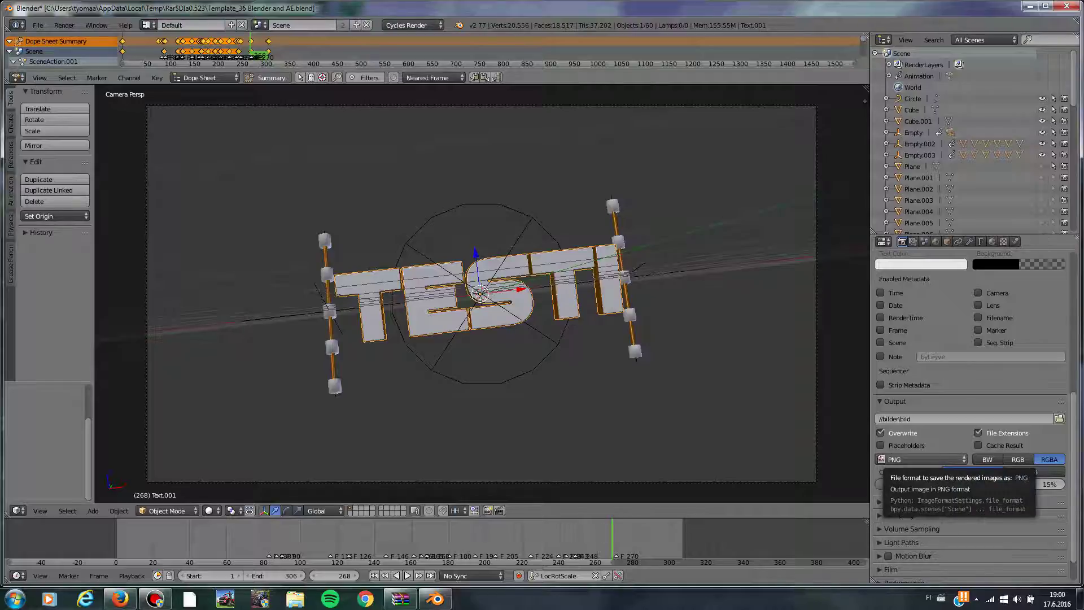
click(920, 459)
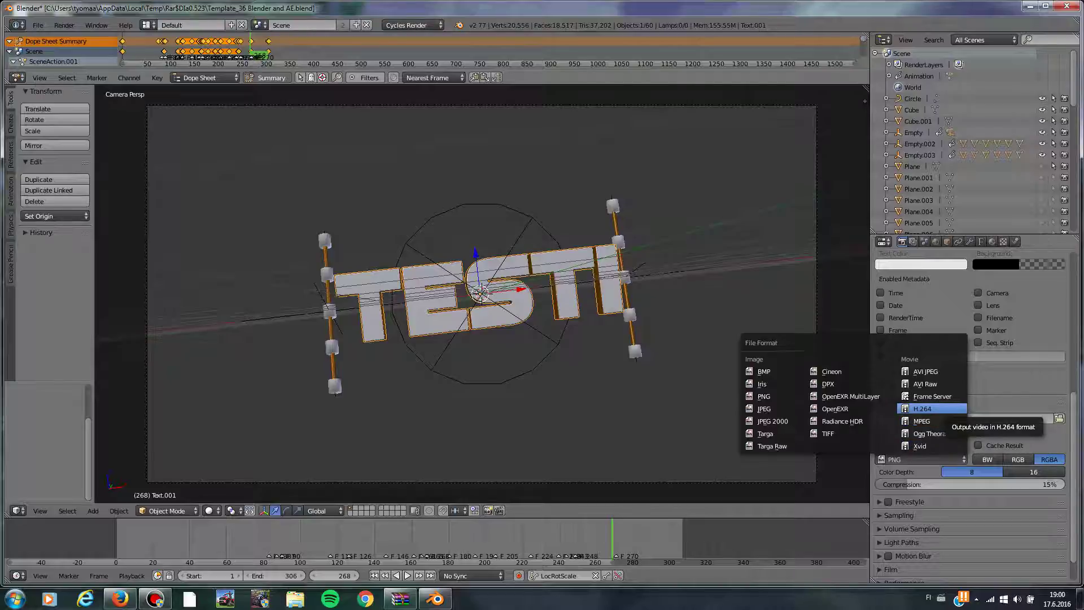
click(923, 409)
scroll(926, 429, down, 2)
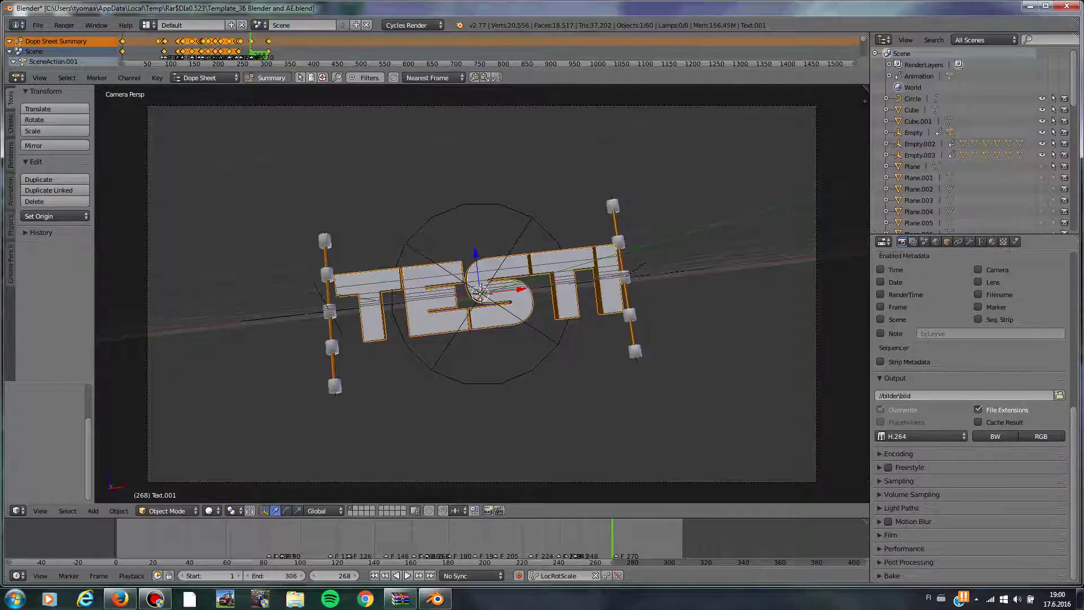
- Expand the Encoding settings, set the codec to None and choose H.264 as the container format
click(898, 454)
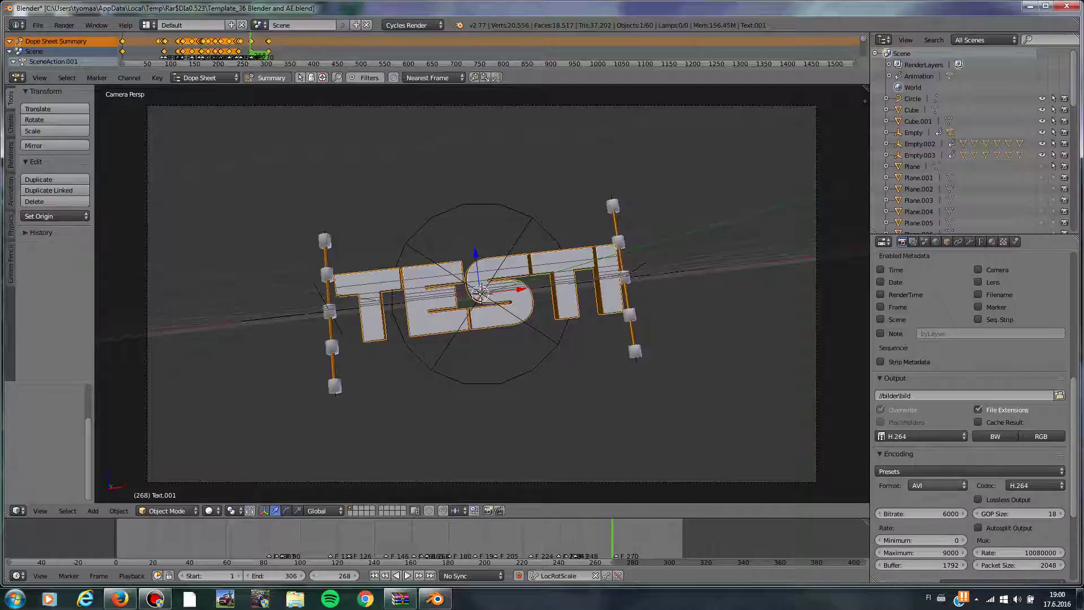
click(1036, 485)
click(1016, 472)
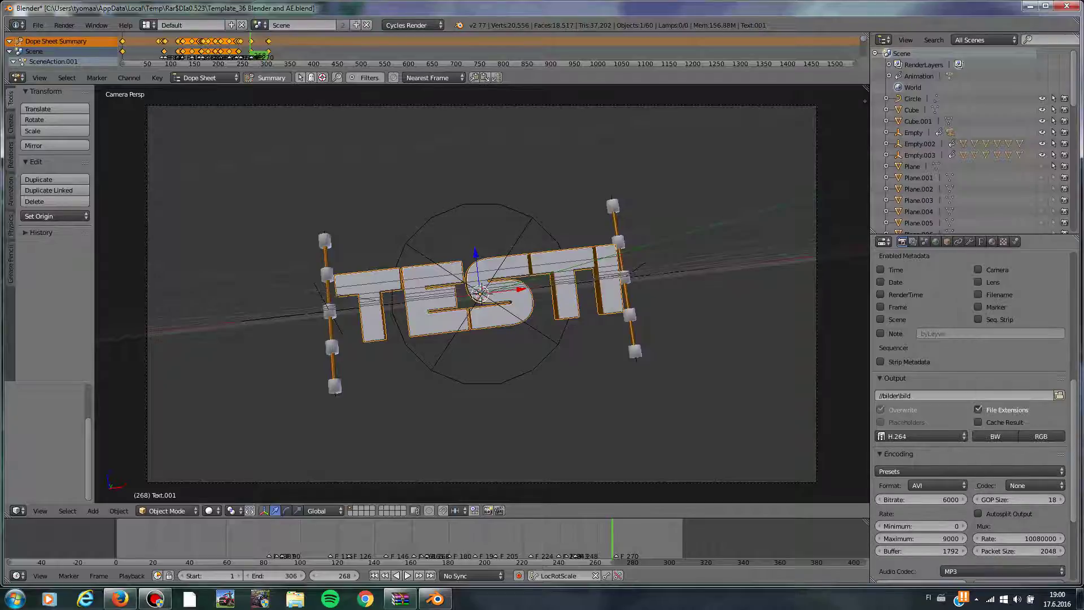
click(937, 485)
click(938, 395)
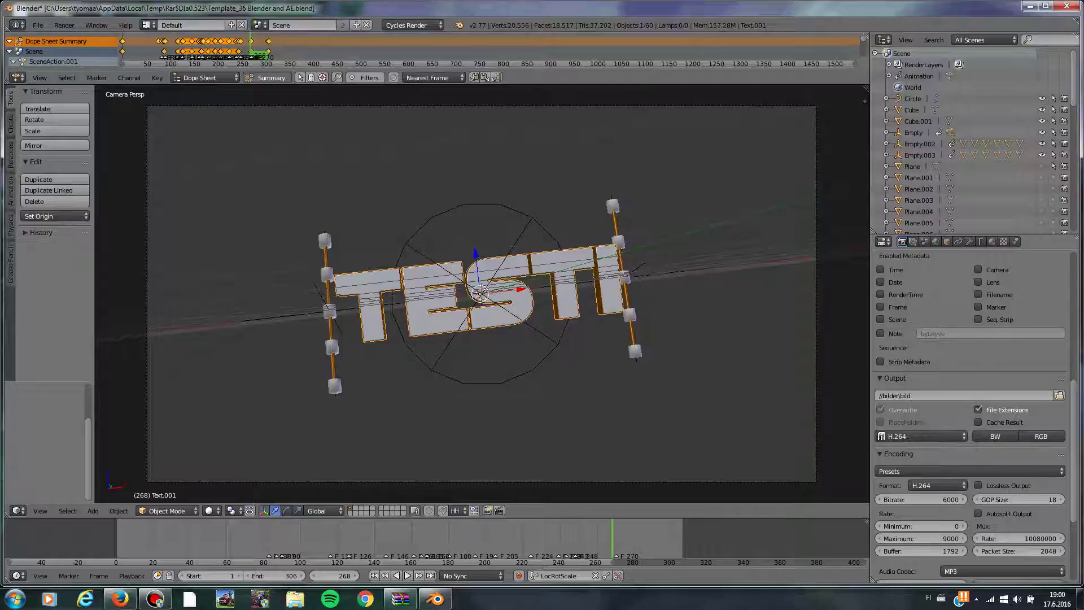
- Lower the encoding video bitrate to 5998 and raise it back to 6000
scroll(970, 429, down, 4)
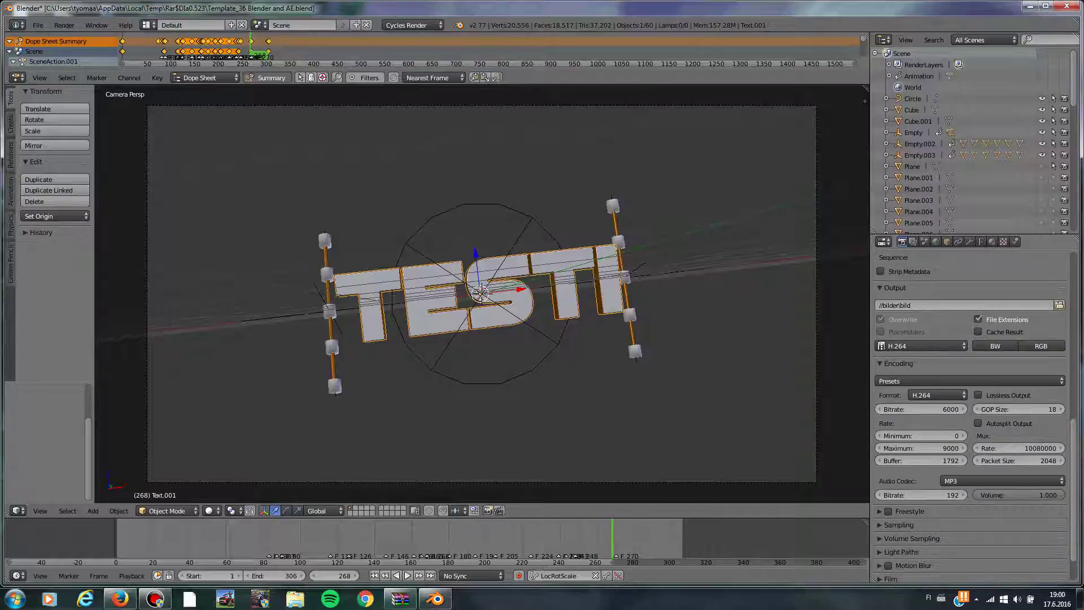
click(879, 410)
click(880, 410)
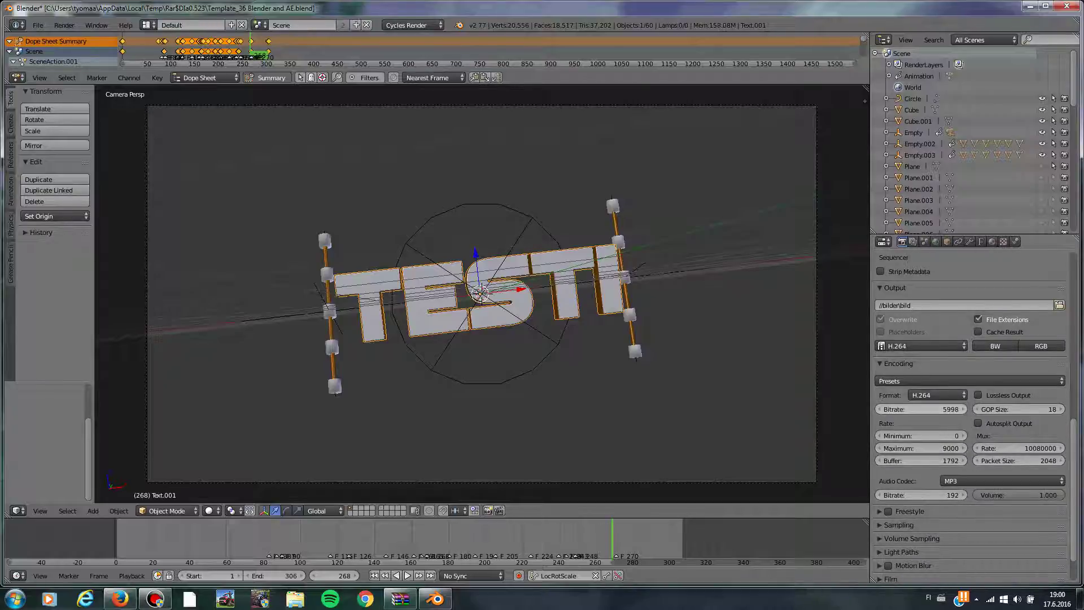
click(963, 409)
click(963, 409)
scroll(960, 413, down, 2)
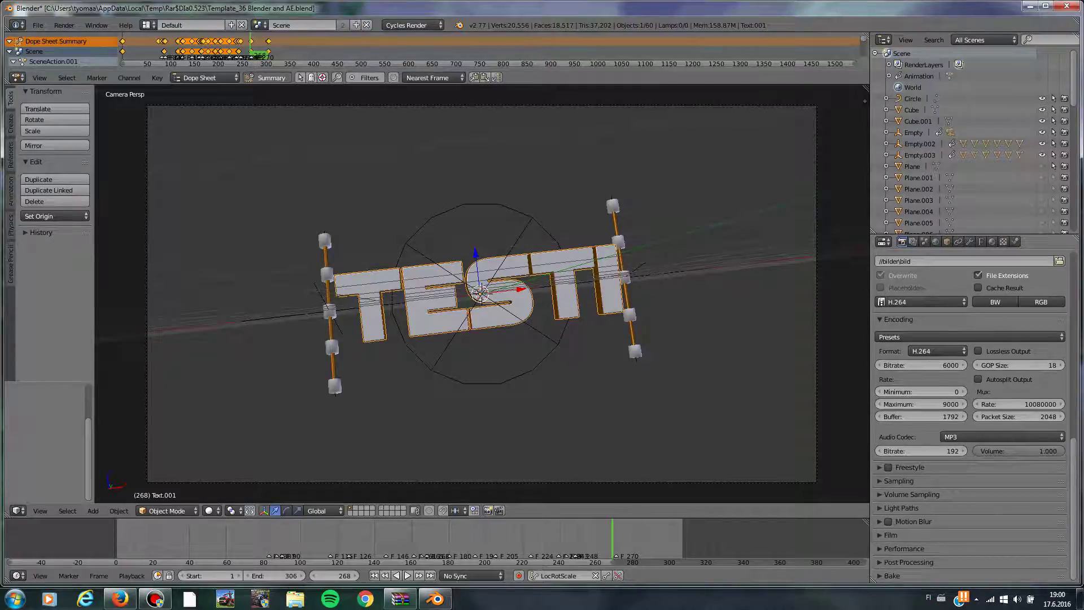
- Browse for the render output location and choose the blender introja folder on the Desktop
scroll(969, 415, up, 13)
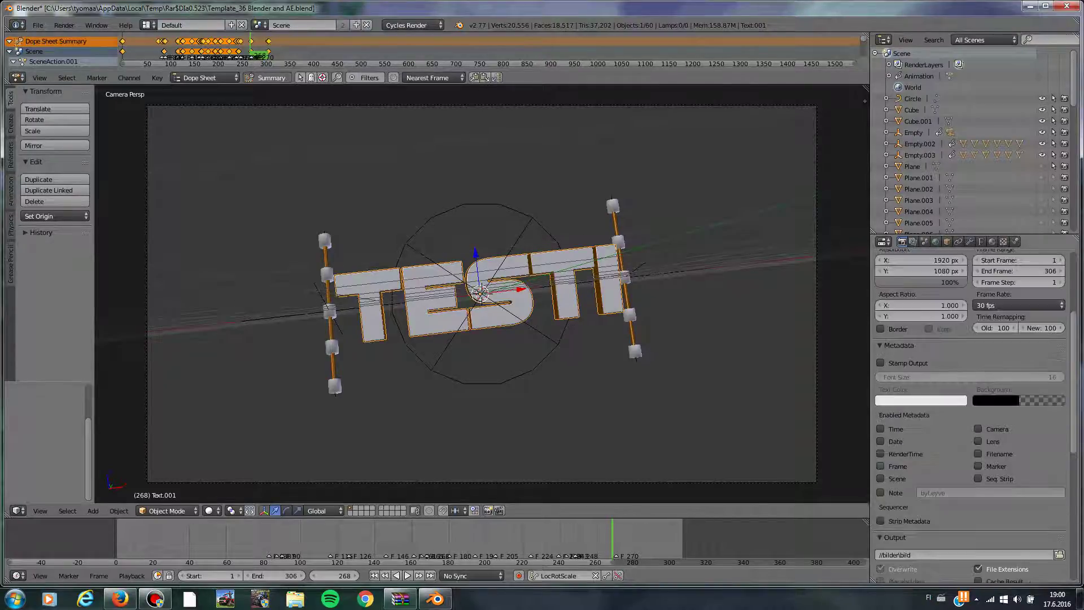
scroll(969, 415, up, 1)
scroll(970, 415, down, 1)
click(1059, 554)
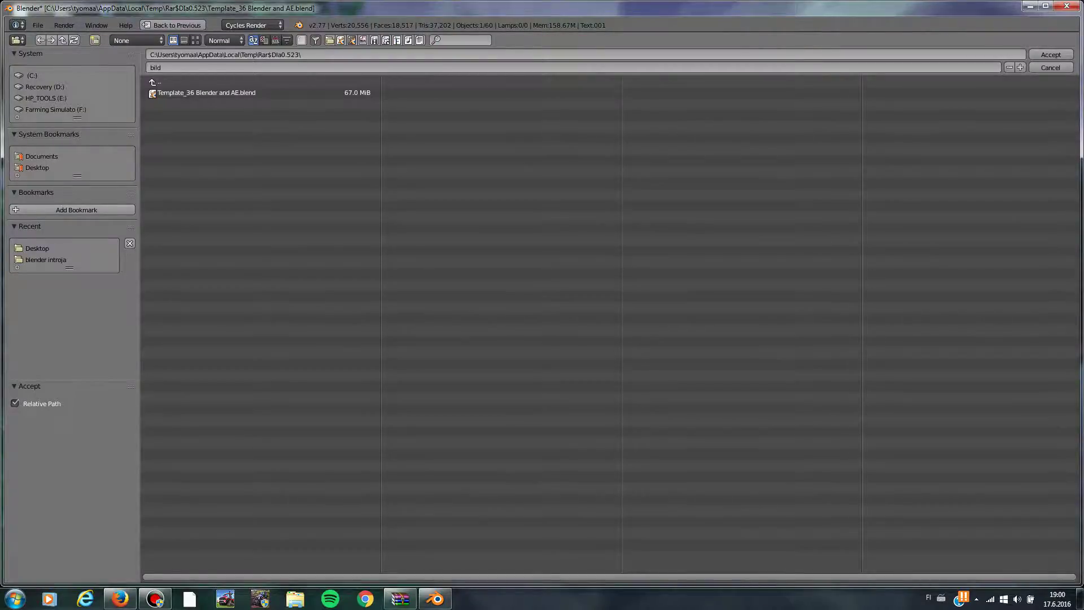
click(37, 248)
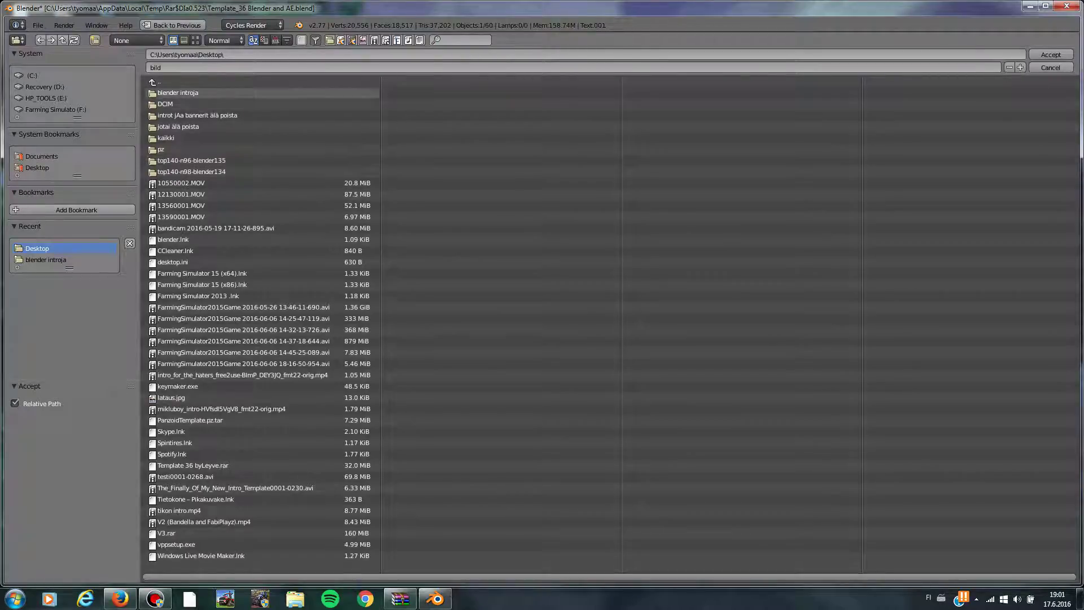
click(178, 93)
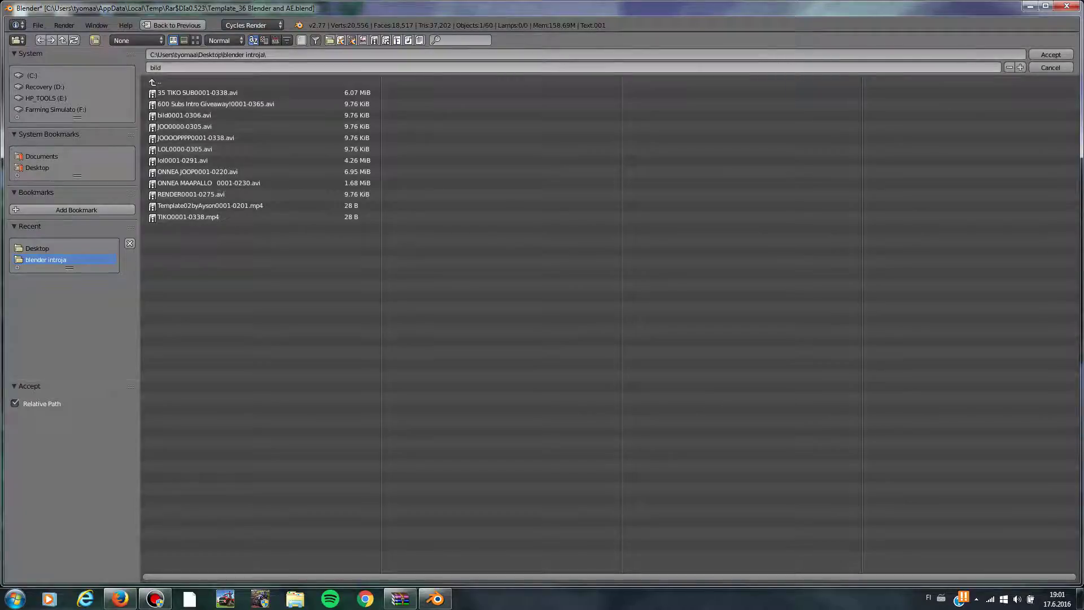
- Name the render output file ooooooo and accept the output path
click(163, 68)
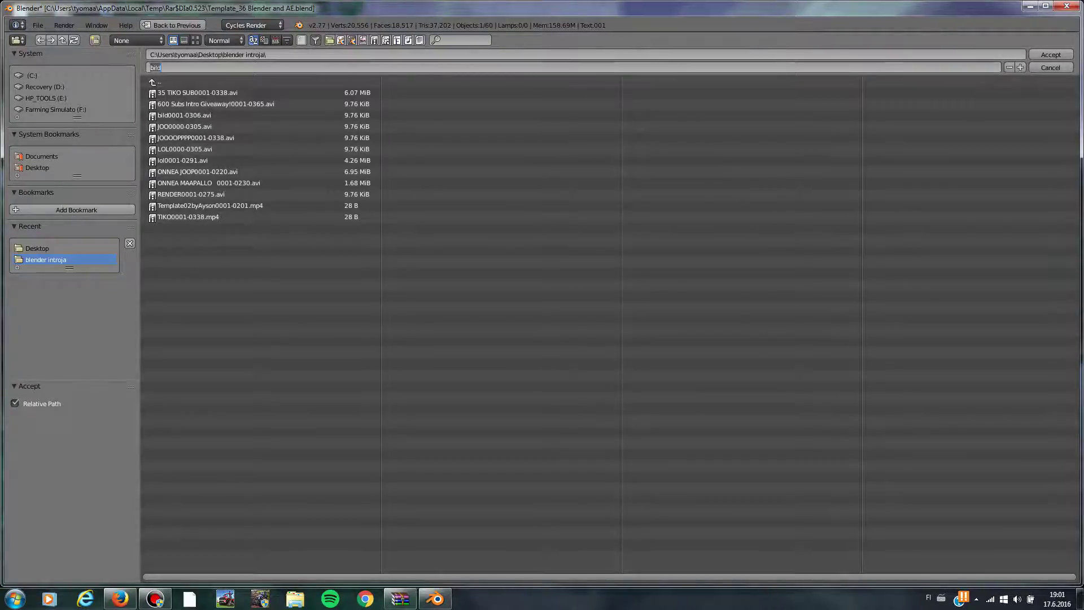
key(BackSpace)
text(ooooooo)
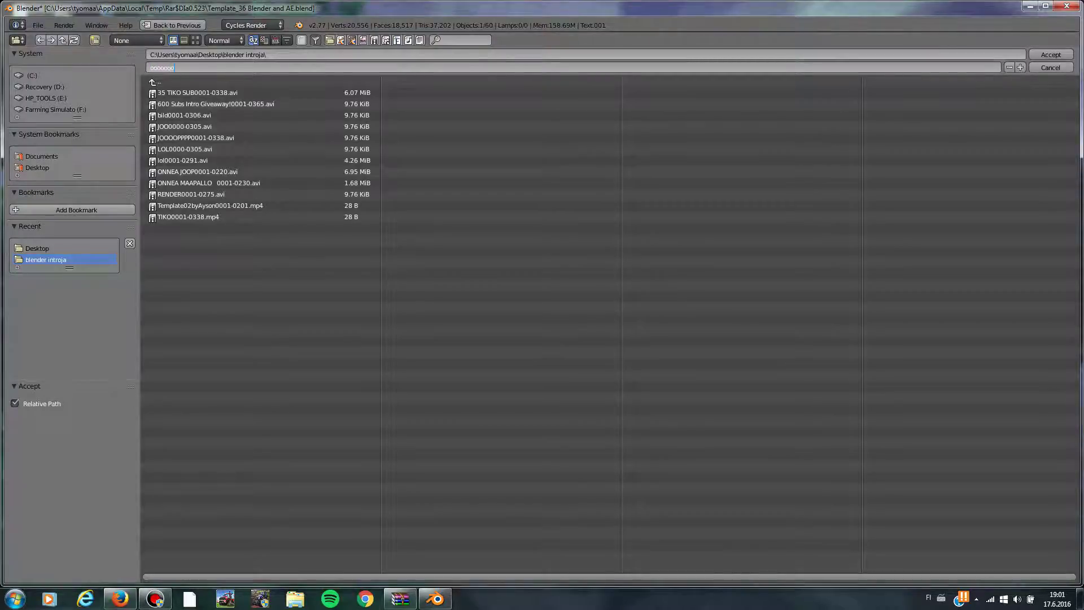
key(Return)
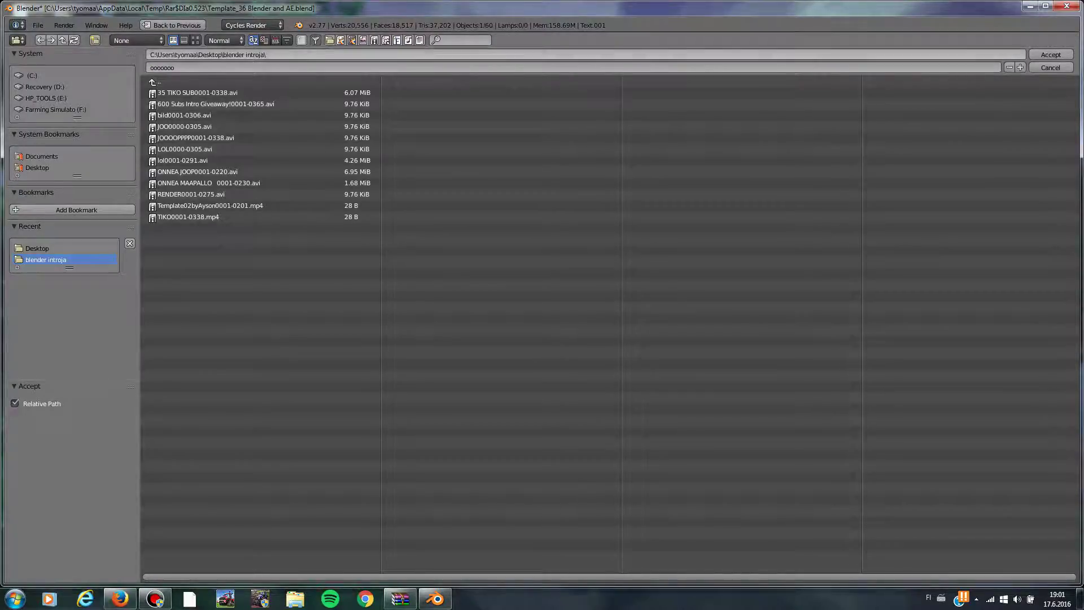
click(1050, 54)
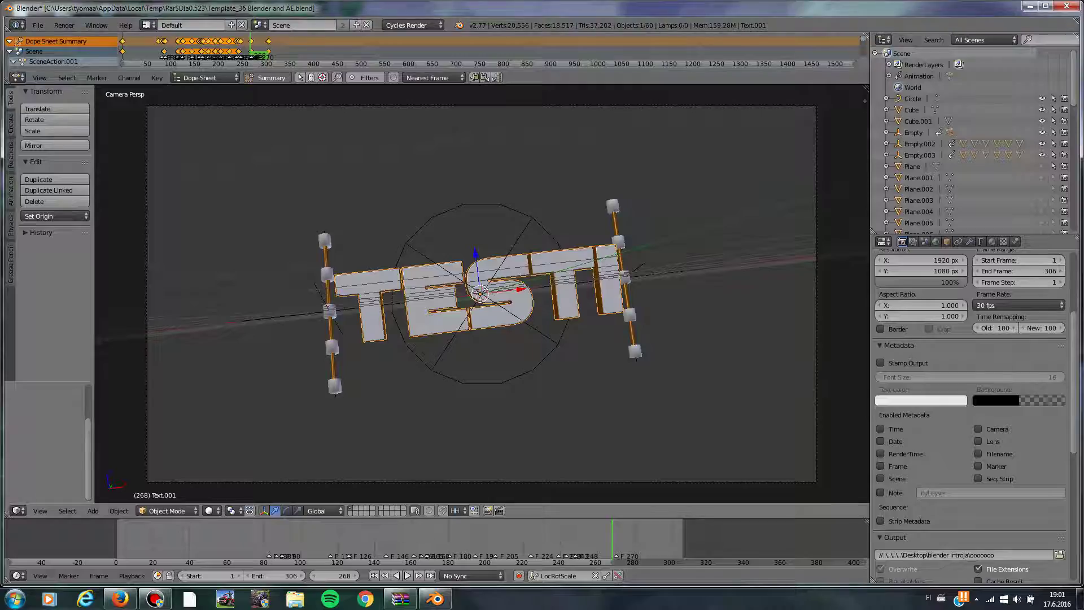
- Expand and review the Sampling, Volume Sampling, Light Paths and Motion Blur render settings
scroll(969, 362, up, 6)
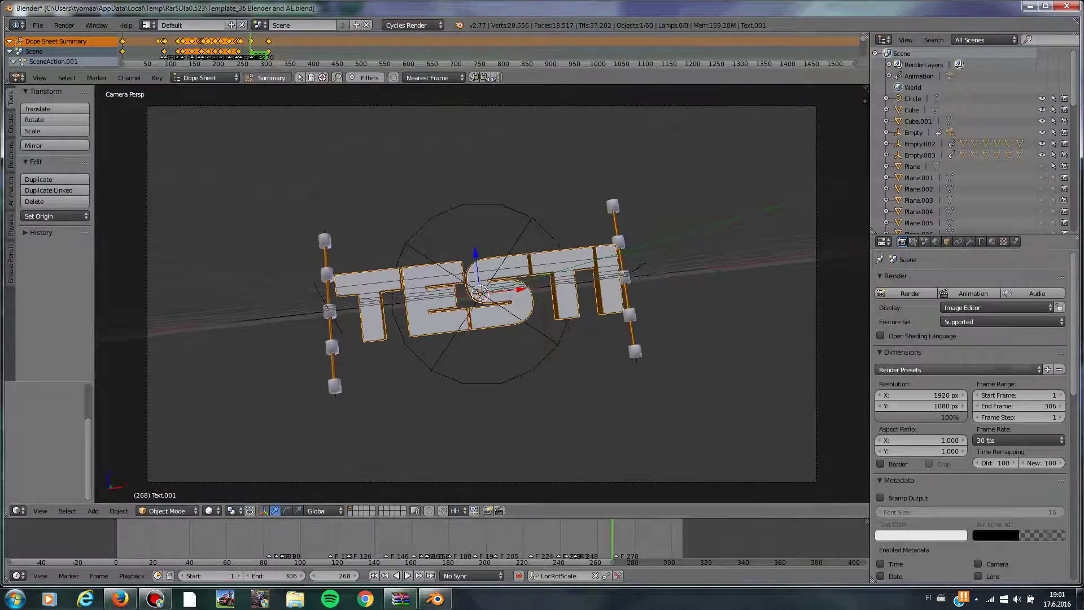
scroll(970, 415, down, 15)
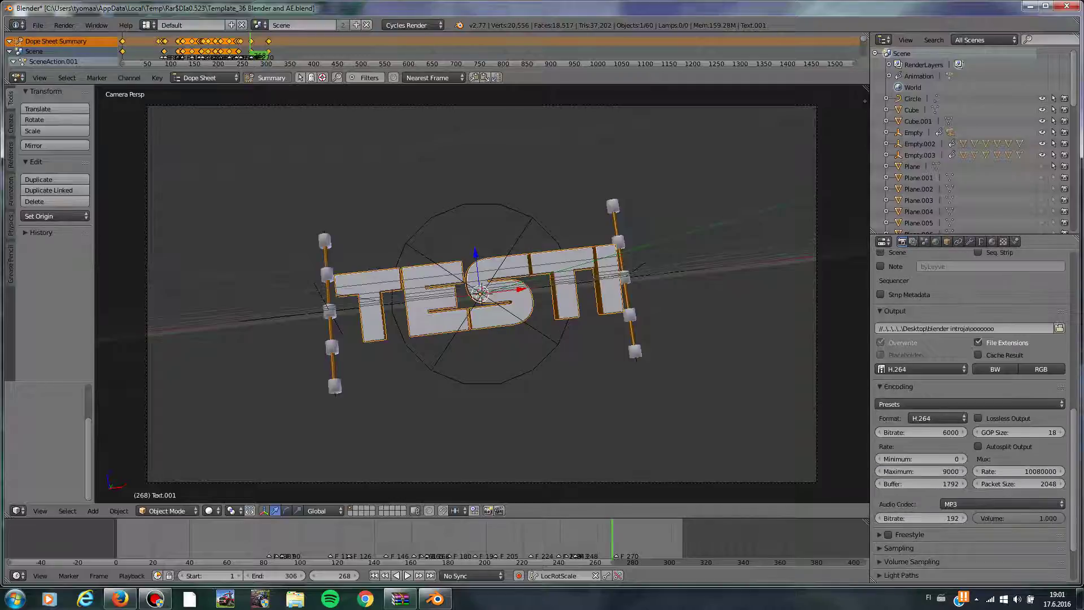
scroll(969, 415, down, 3)
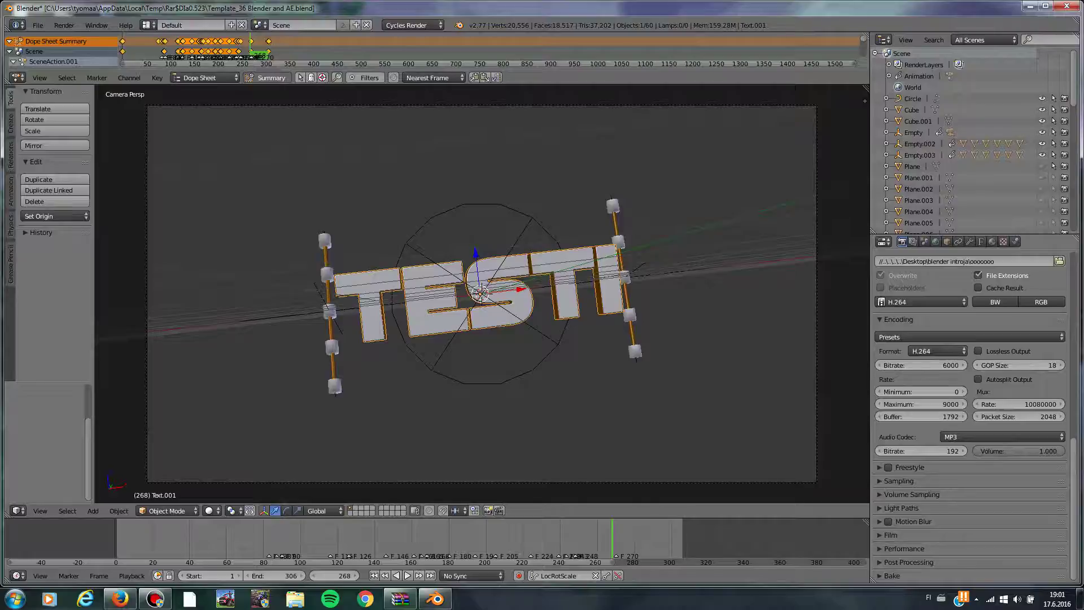
click(900, 481)
scroll(926, 480, down, 5)
click(910, 495)
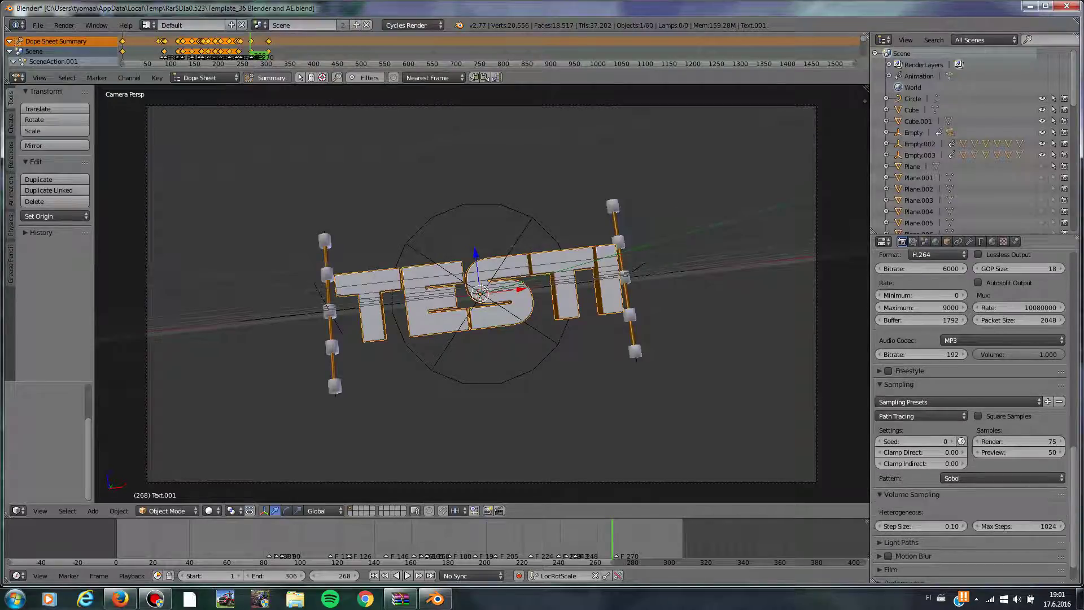
scroll(910, 502, down, 2)
click(903, 508)
scroll(926, 509, down, 4)
scroll(913, 523, down, 1)
click(913, 522)
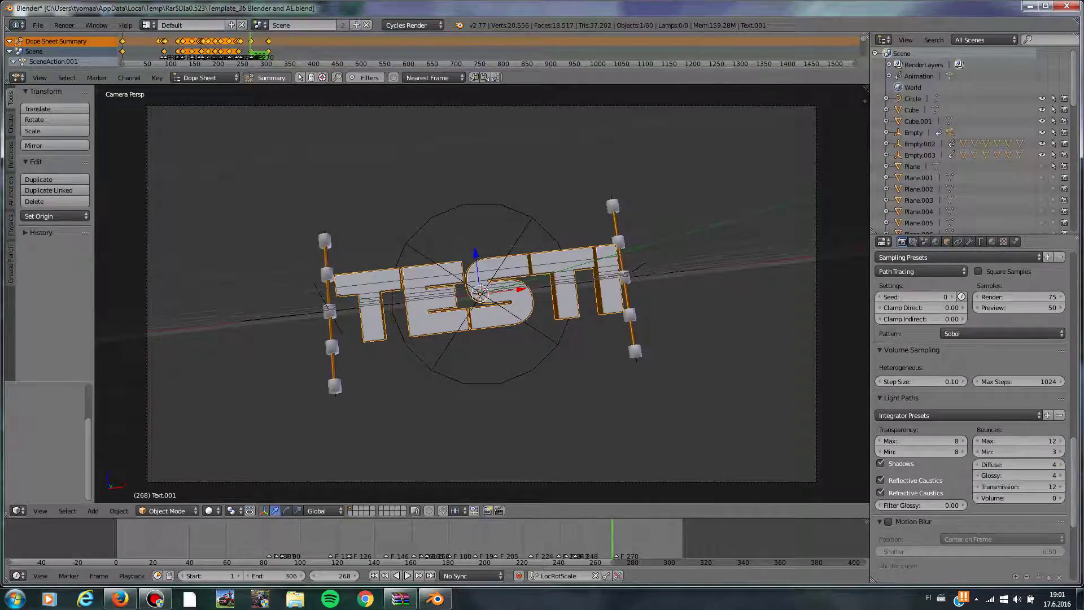
scroll(913, 523, down, 8)
scroll(969, 418, up, 10)
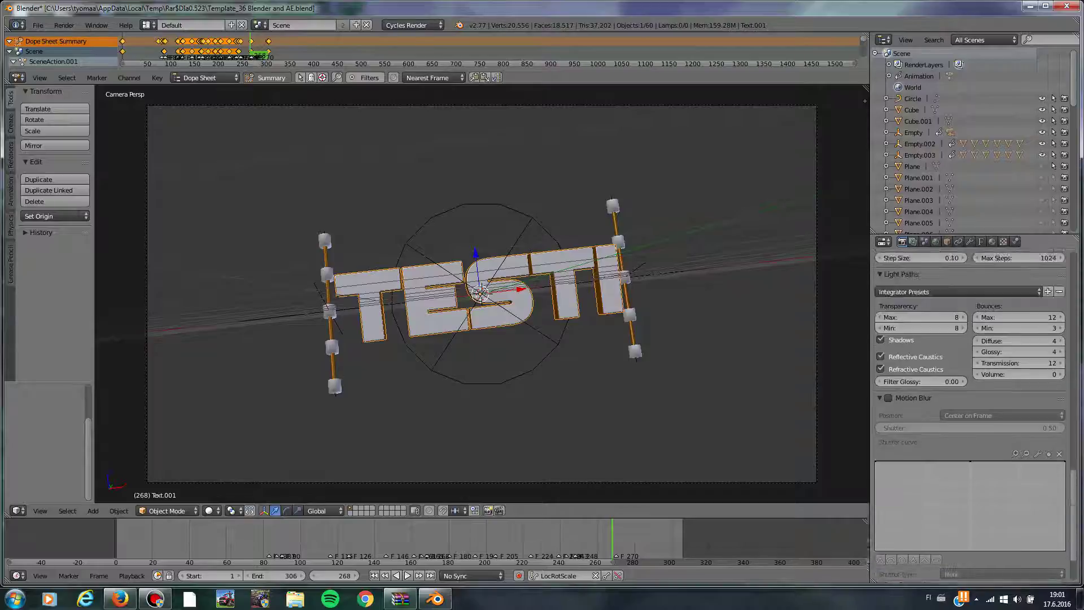
scroll(969, 418, up, 6)
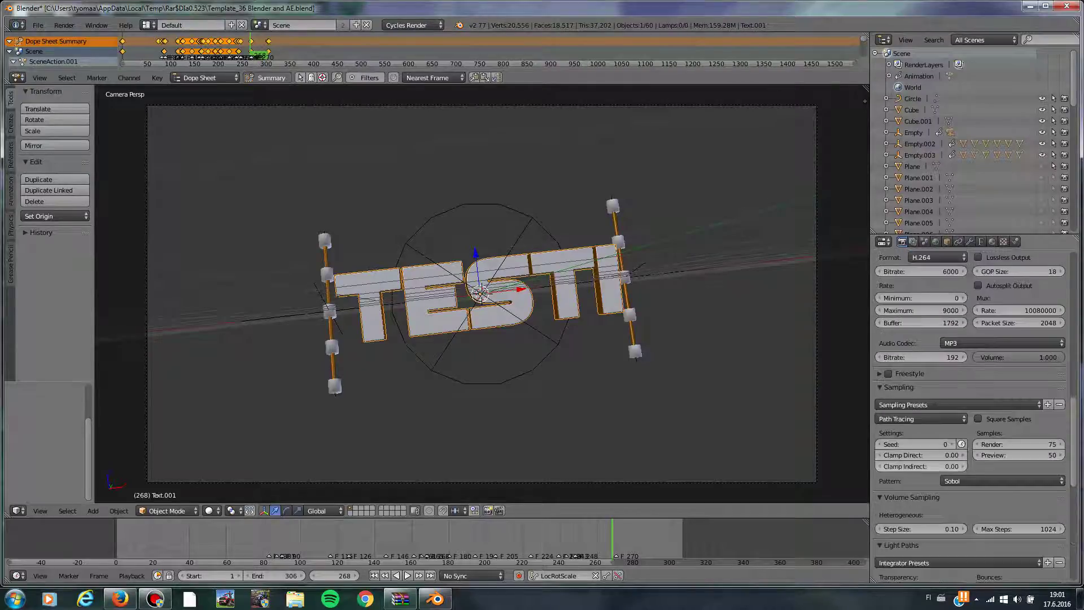
- Check the encoding video bitrate and confirm it at 6000
scroll(959, 406, up, 4)
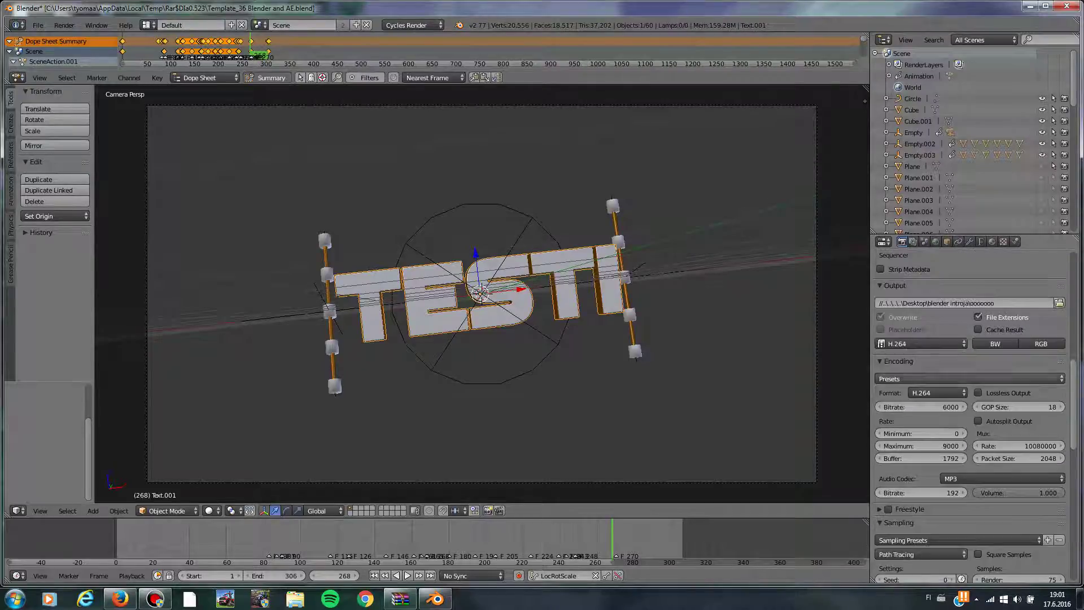
click(920, 407)
key(ctrl+a)
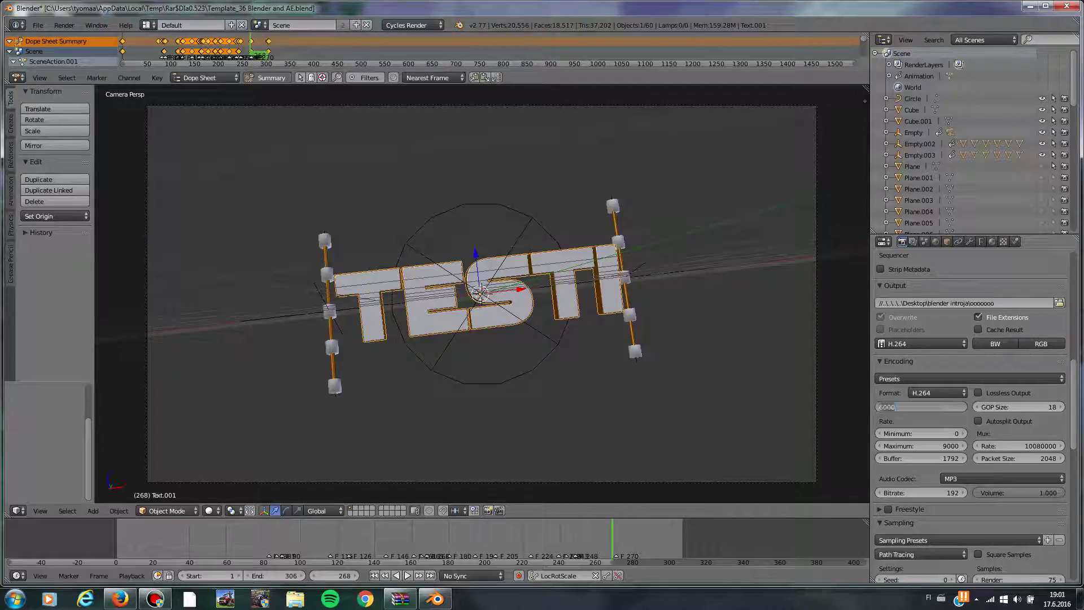
key(Return)
- Keep the frame rate at 30 fps and start rendering the full animation
scroll(969, 415, up, 3)
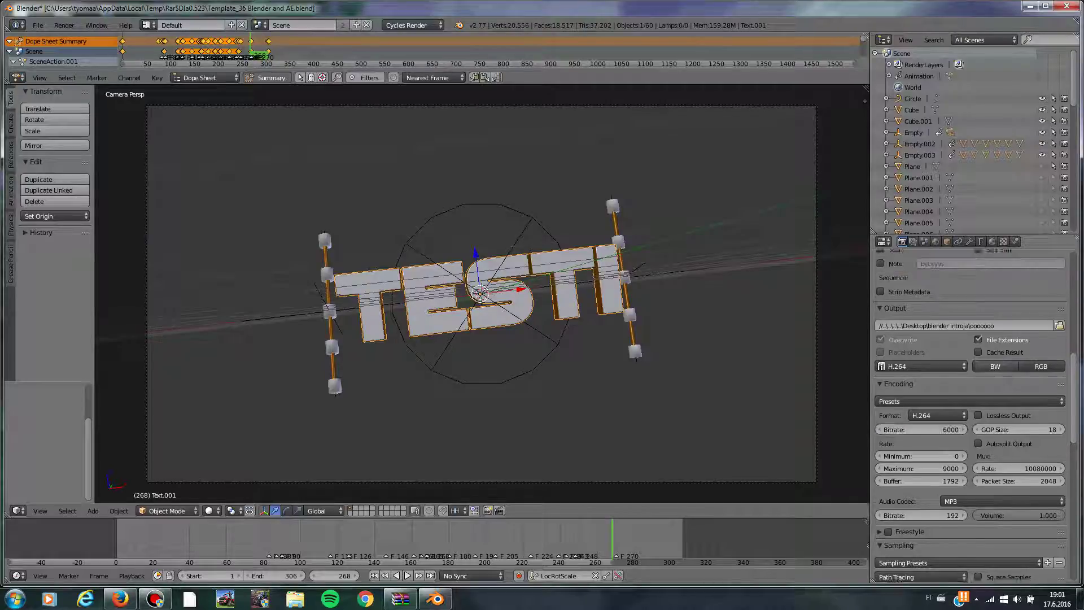
scroll(969, 415, up, 9)
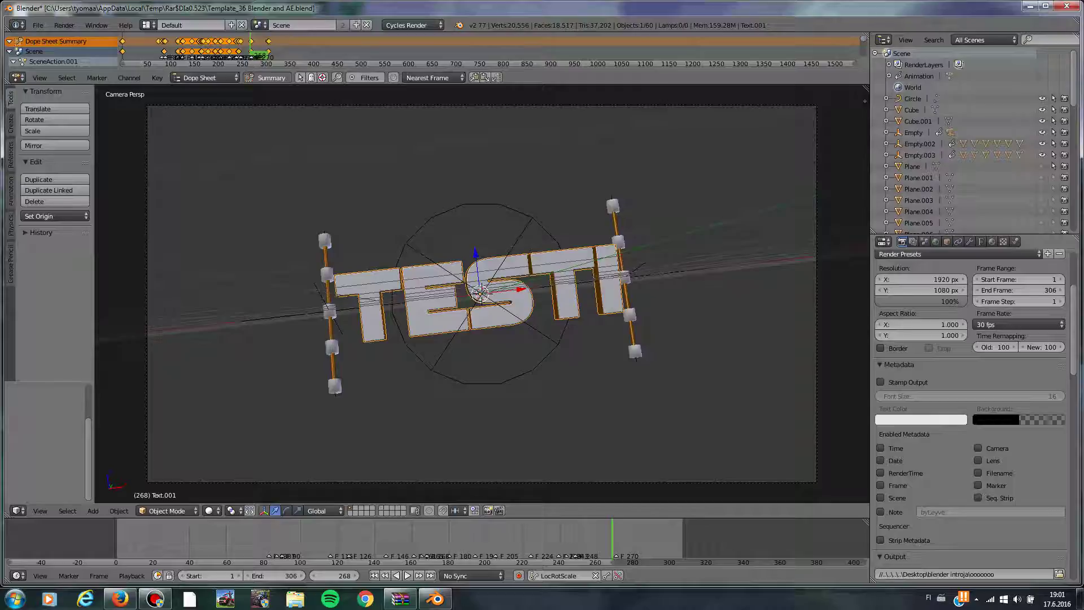
click(1019, 324)
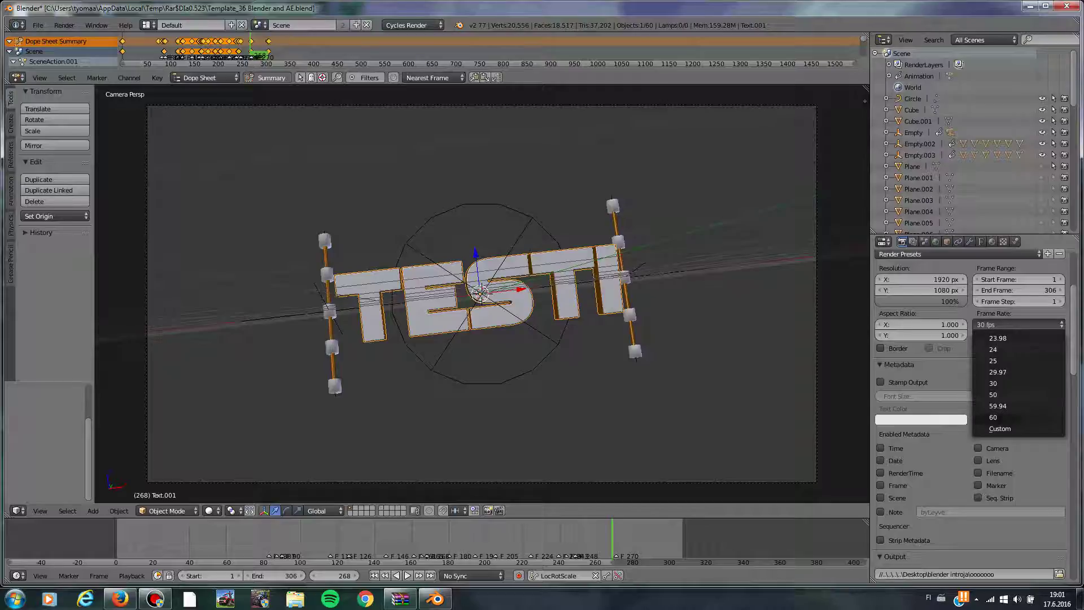
scroll(970, 415, up, 4)
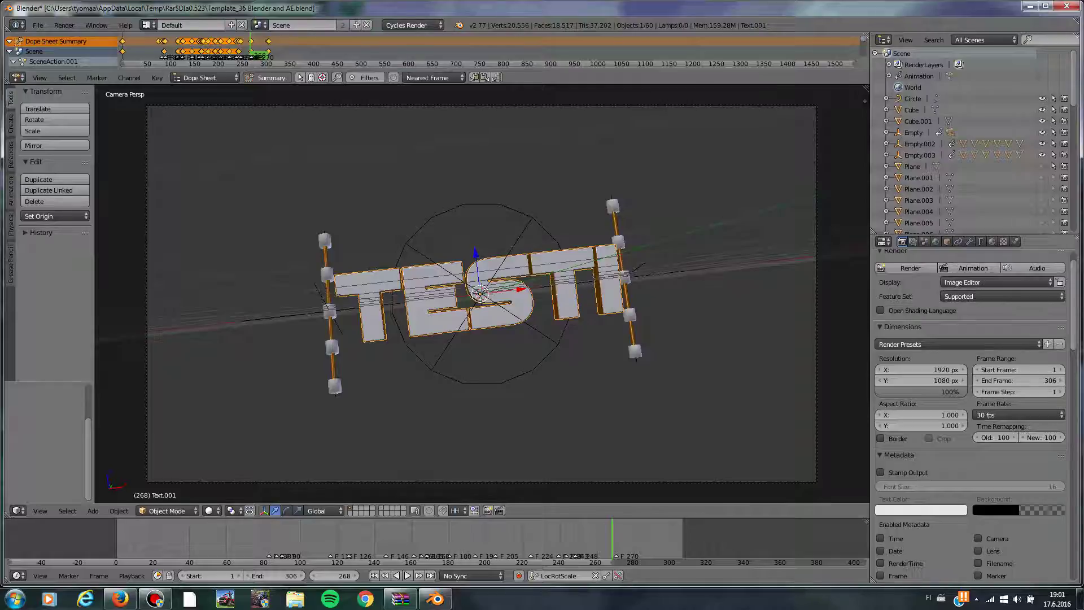
click(971, 269)
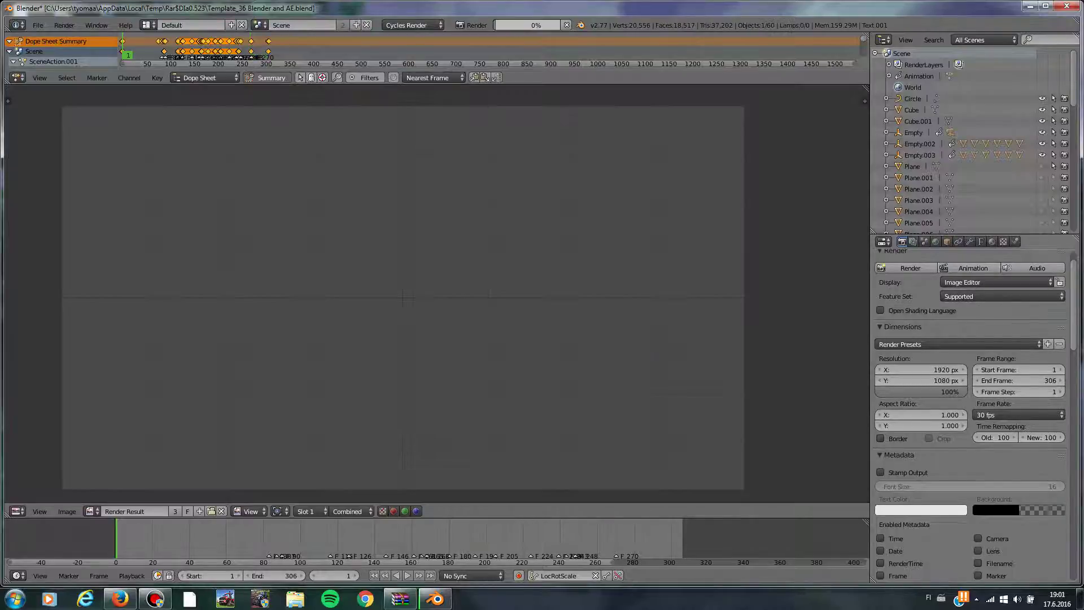